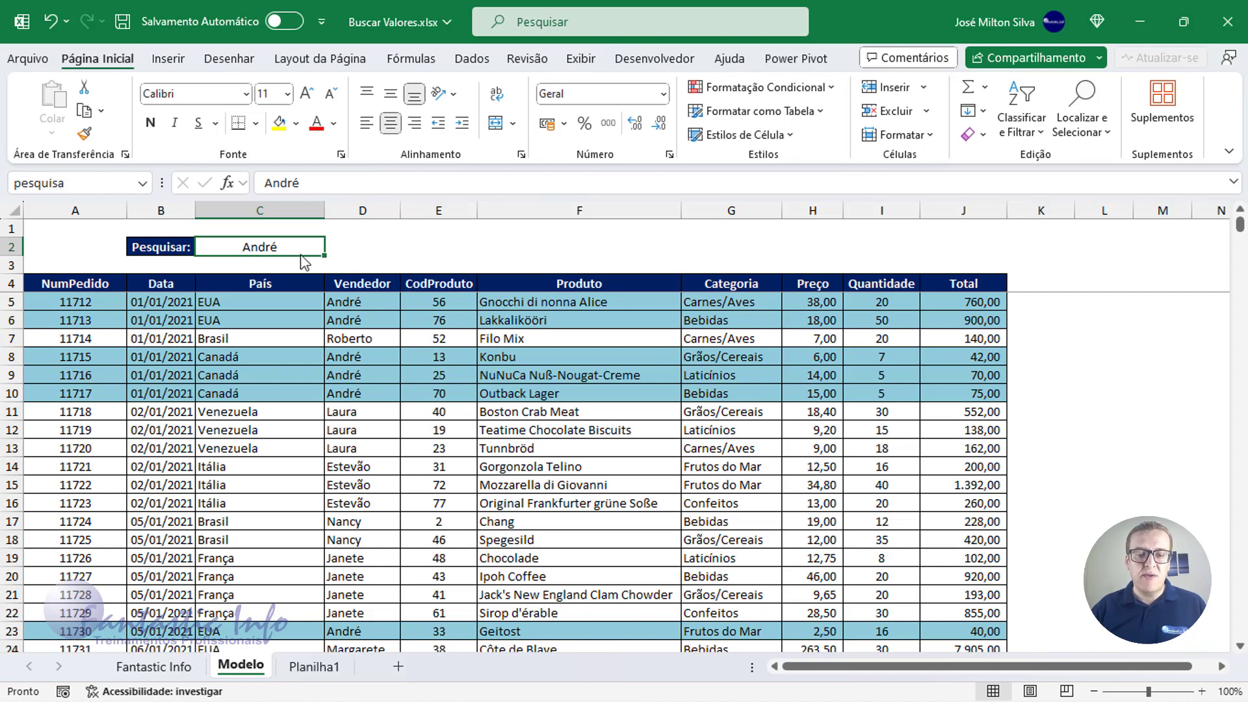
- Search the Modelo sheet's table for Brasil and for Bebidas using the Pesquisar cell C2
type("Brasil")
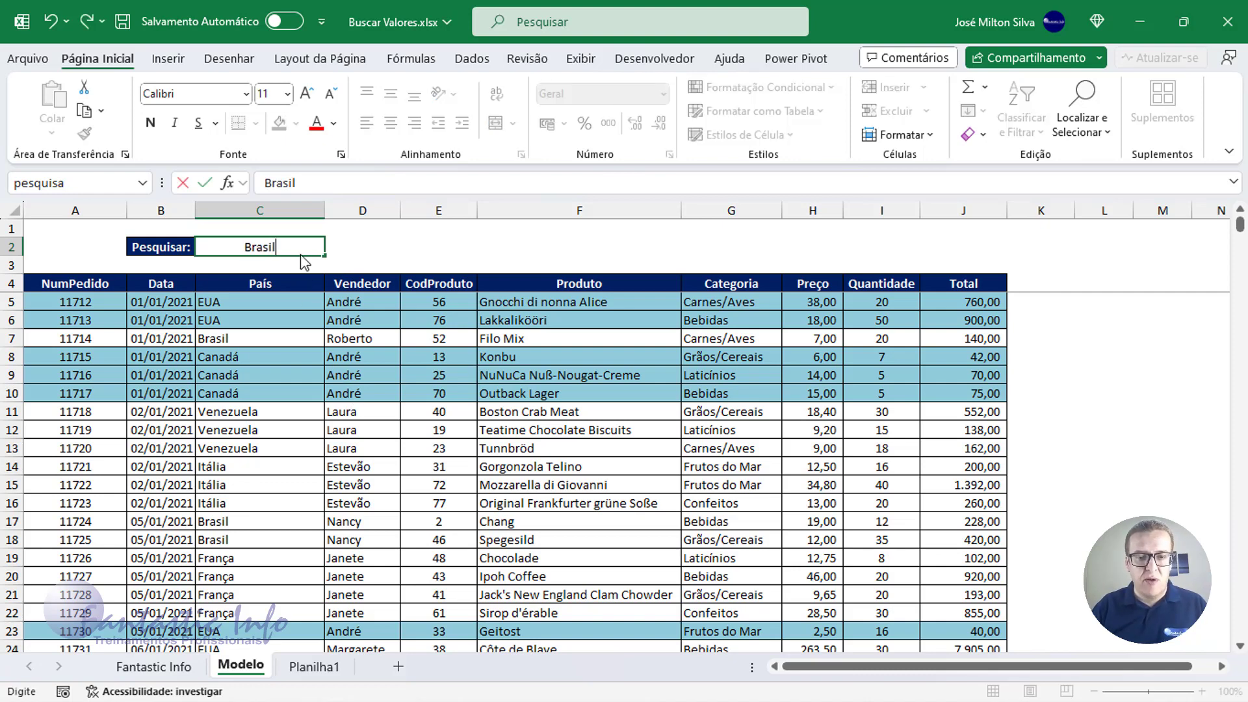
key("Return")
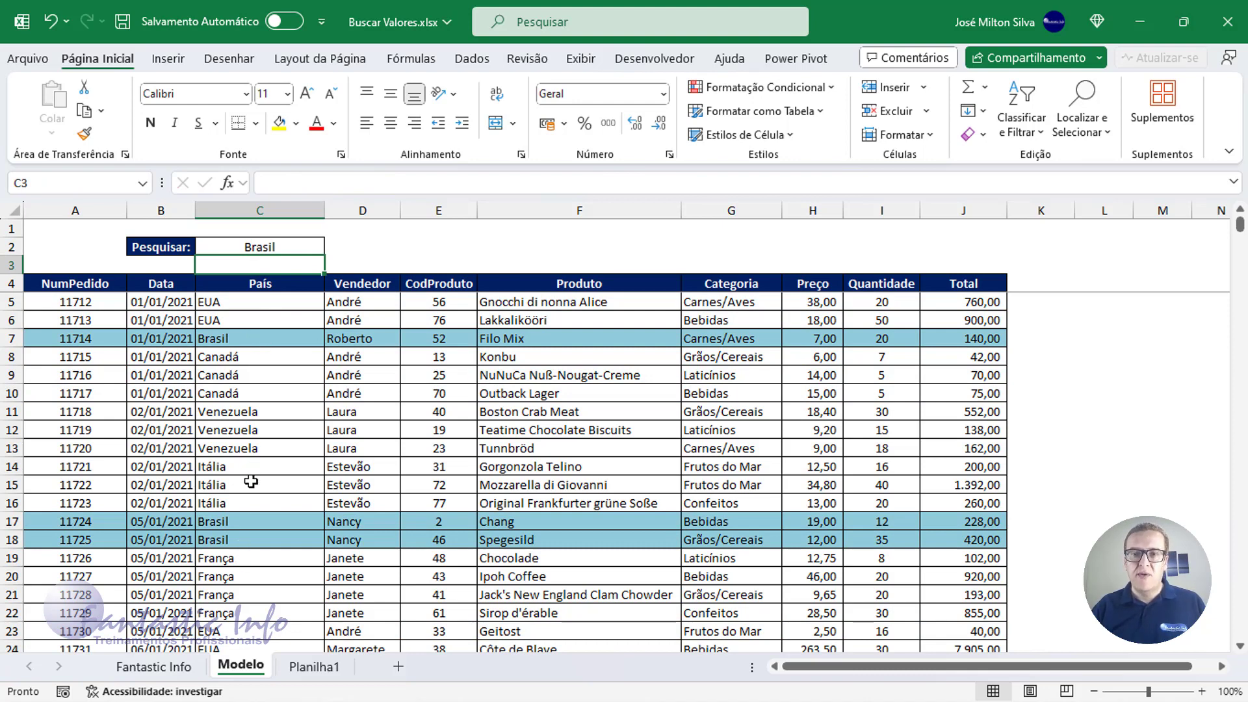
left_click(289, 246)
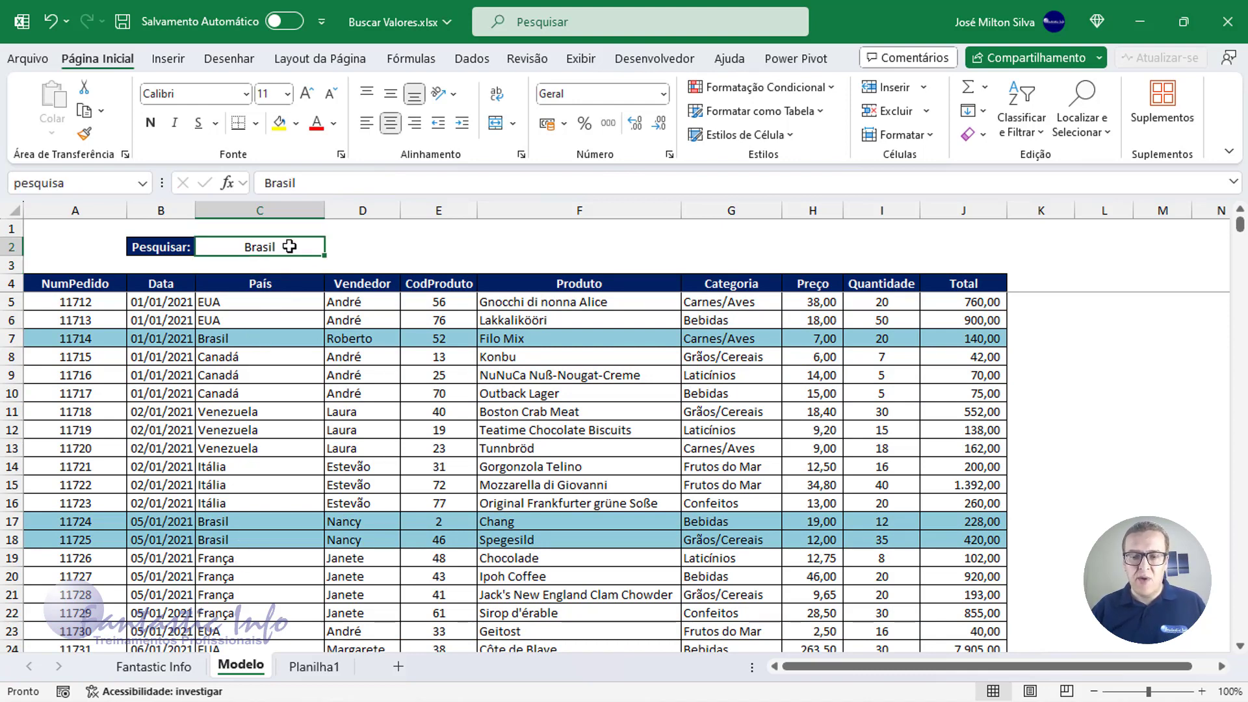
type("Bel")
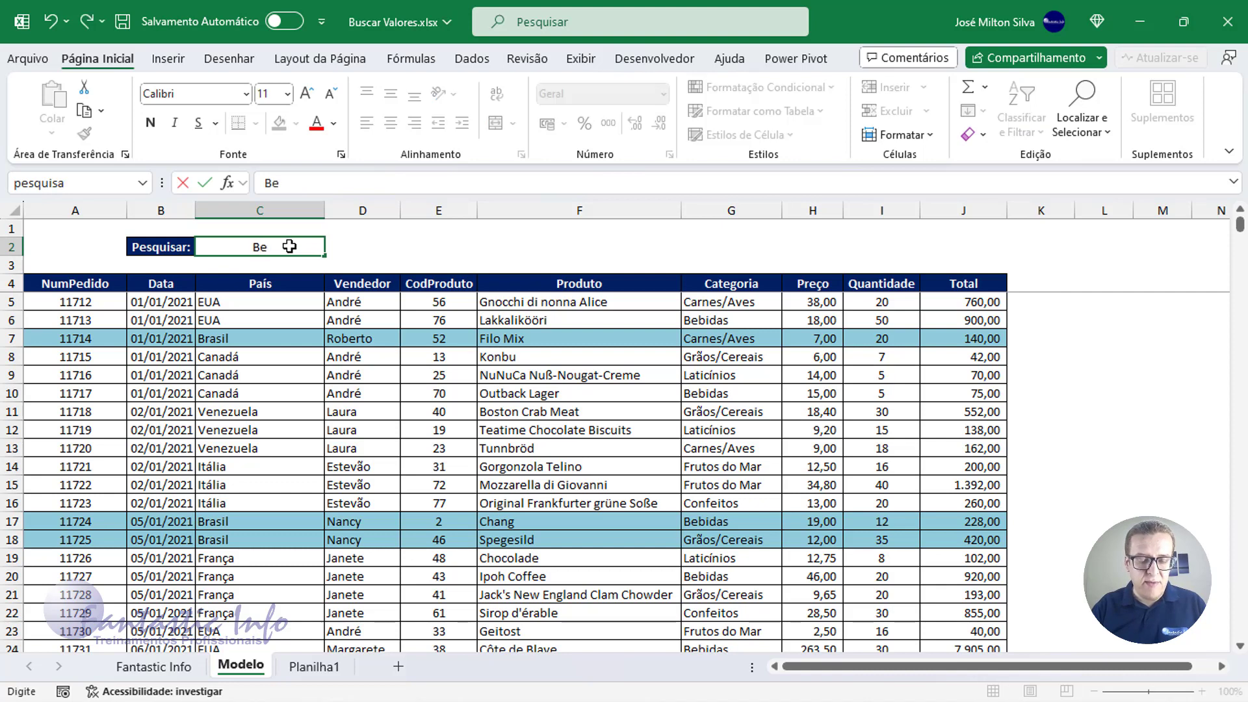
key("BackSpace")
type("bidas")
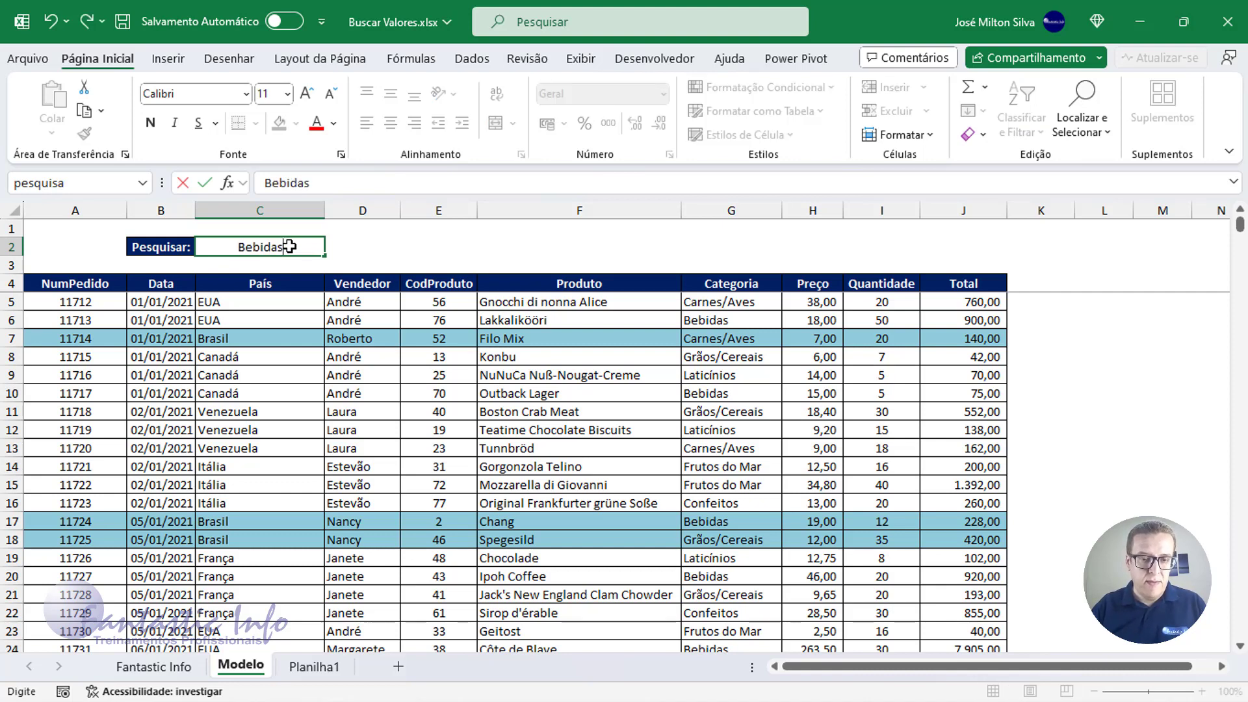
key("Return")
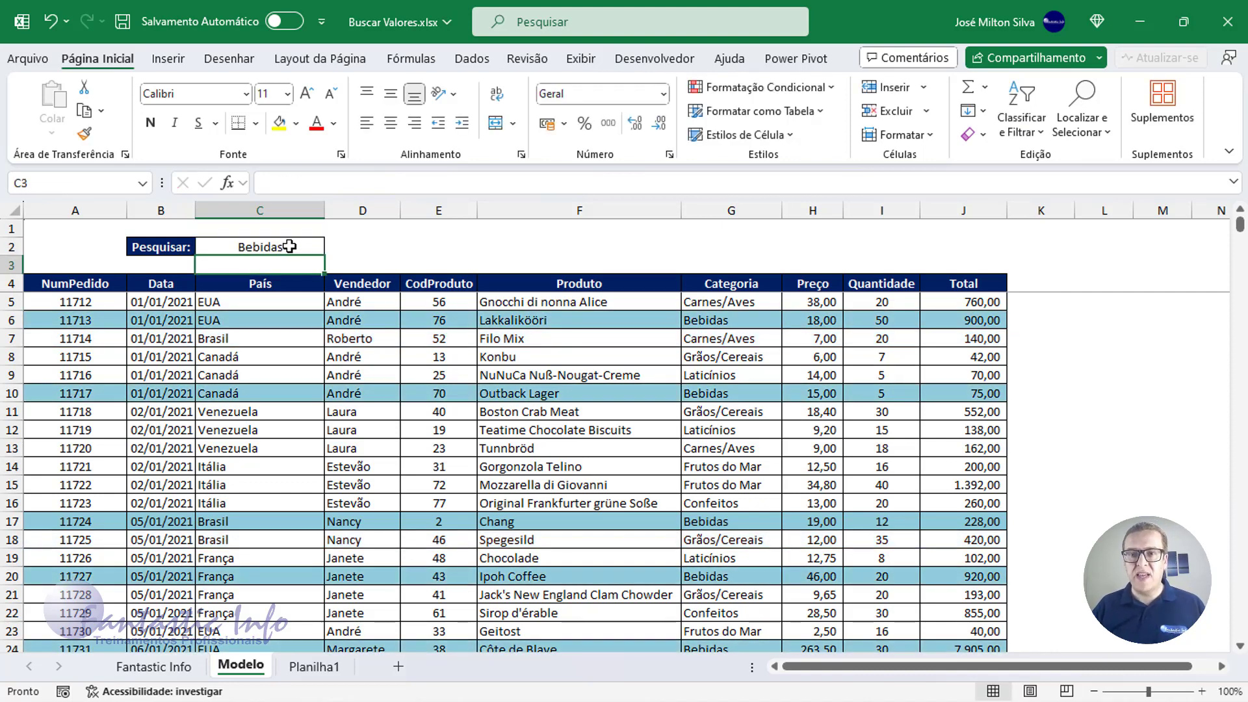
- Search the table by the partial terms Grãos and Vene in the Pesquisar cell C2
left_click(289, 246)
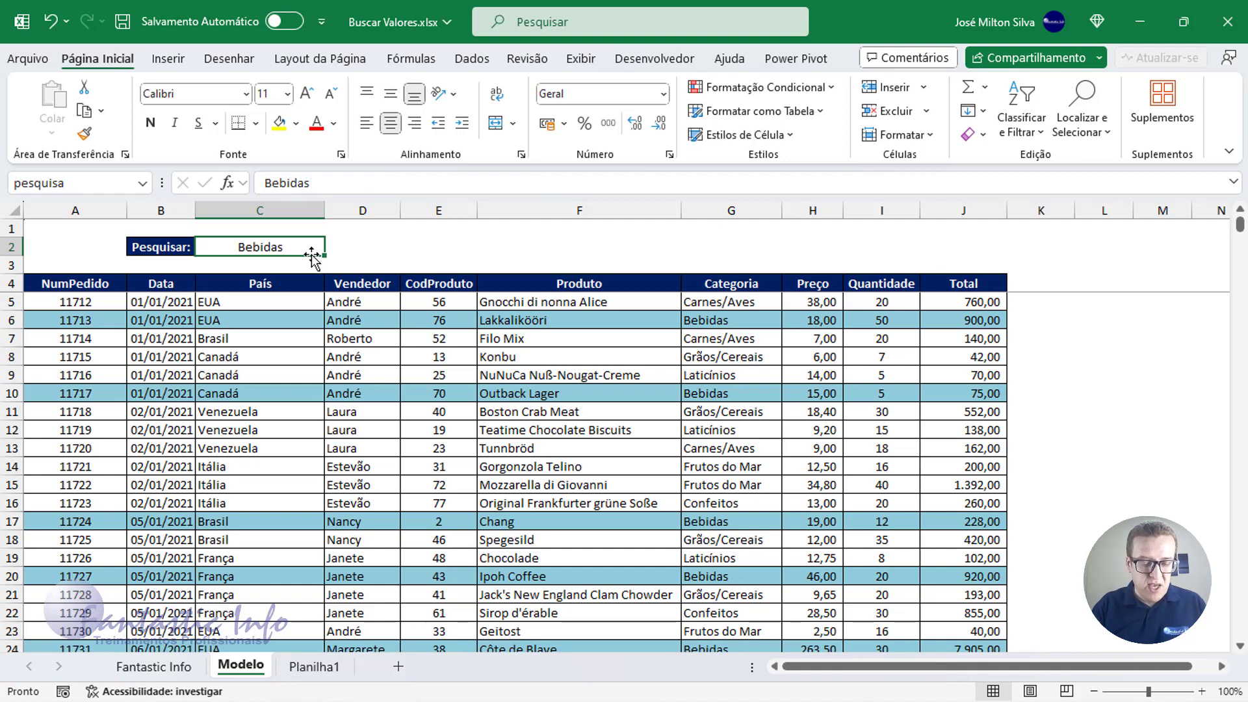
type("Grãos")
key("Return")
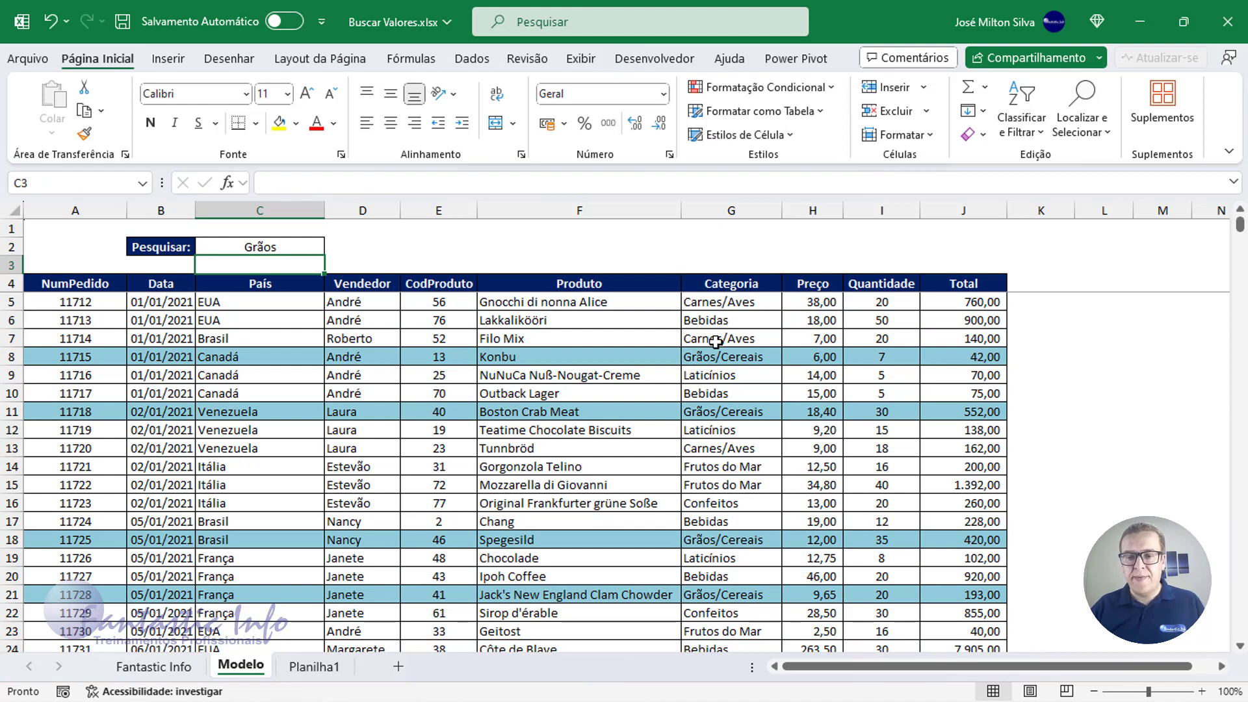
left_click(290, 244)
double_click(290, 245)
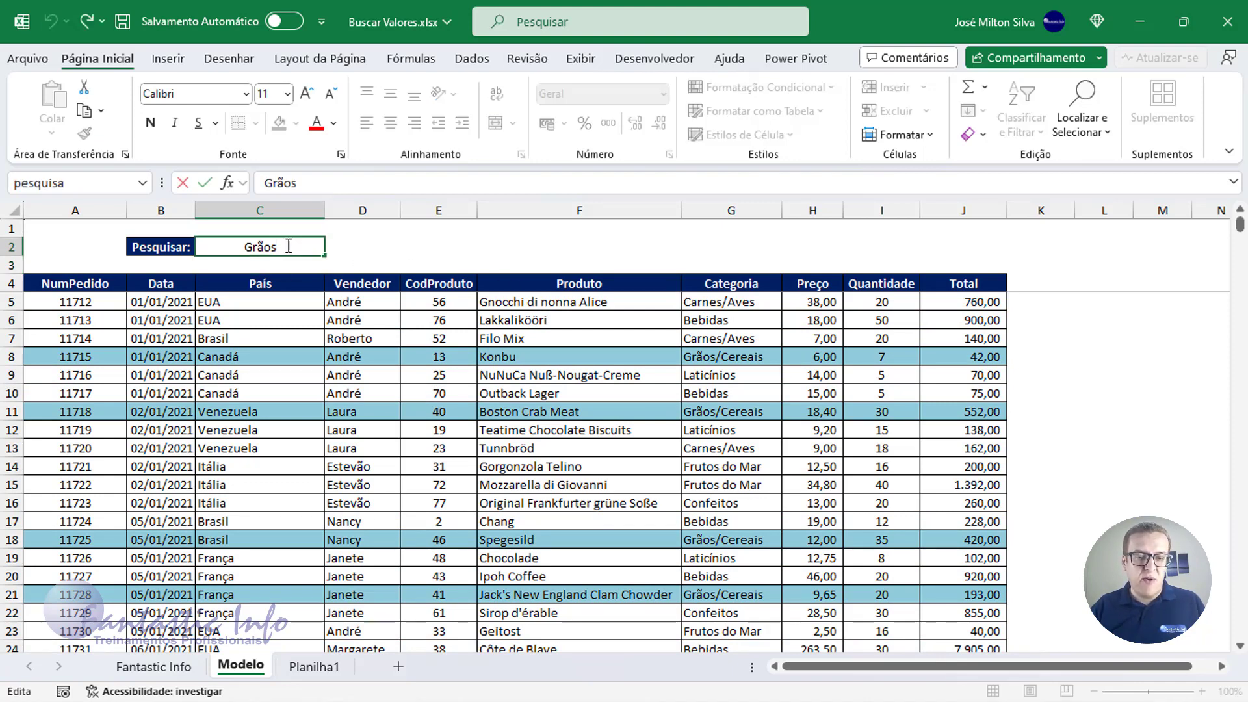
left_click_drag(290, 245, 220, 242)
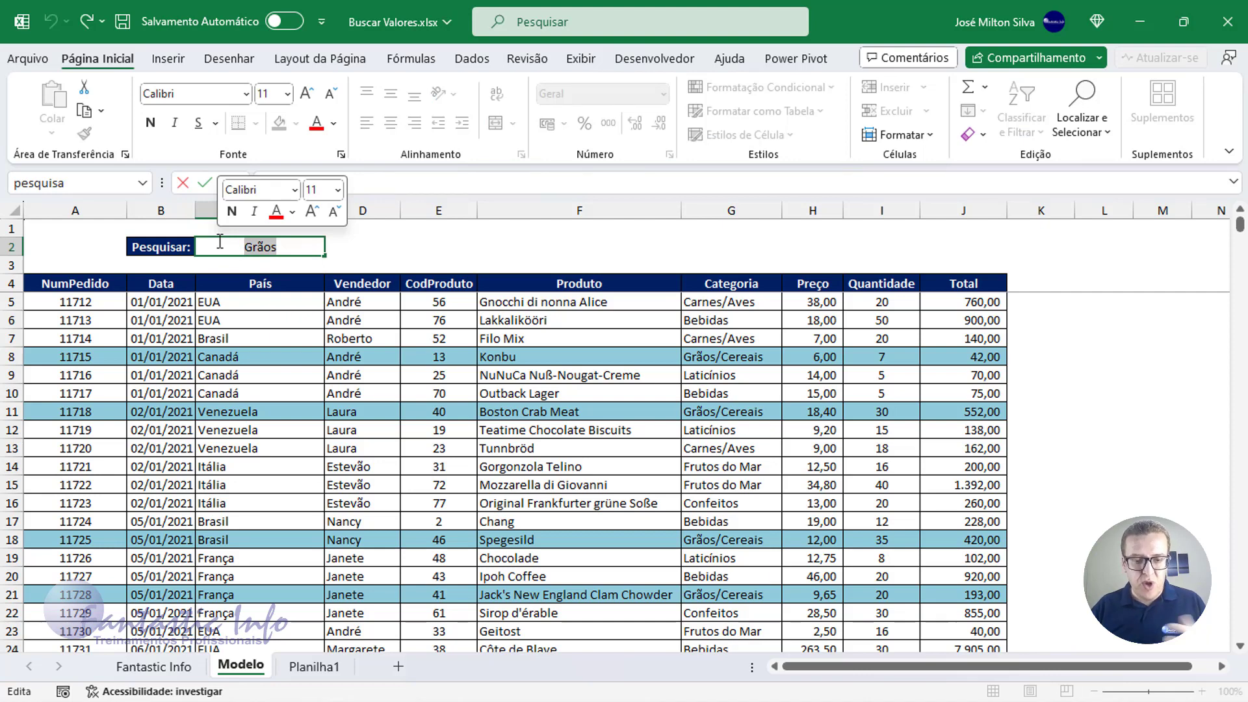
type("Vene")
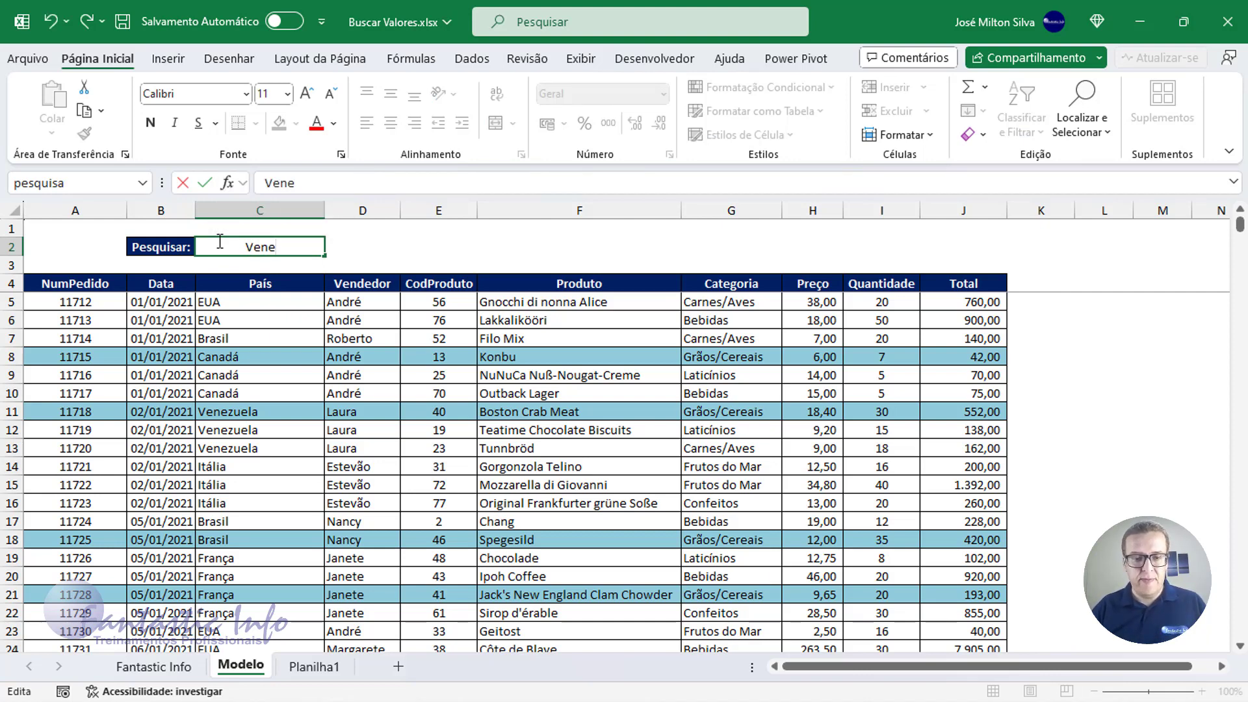
key("Return")
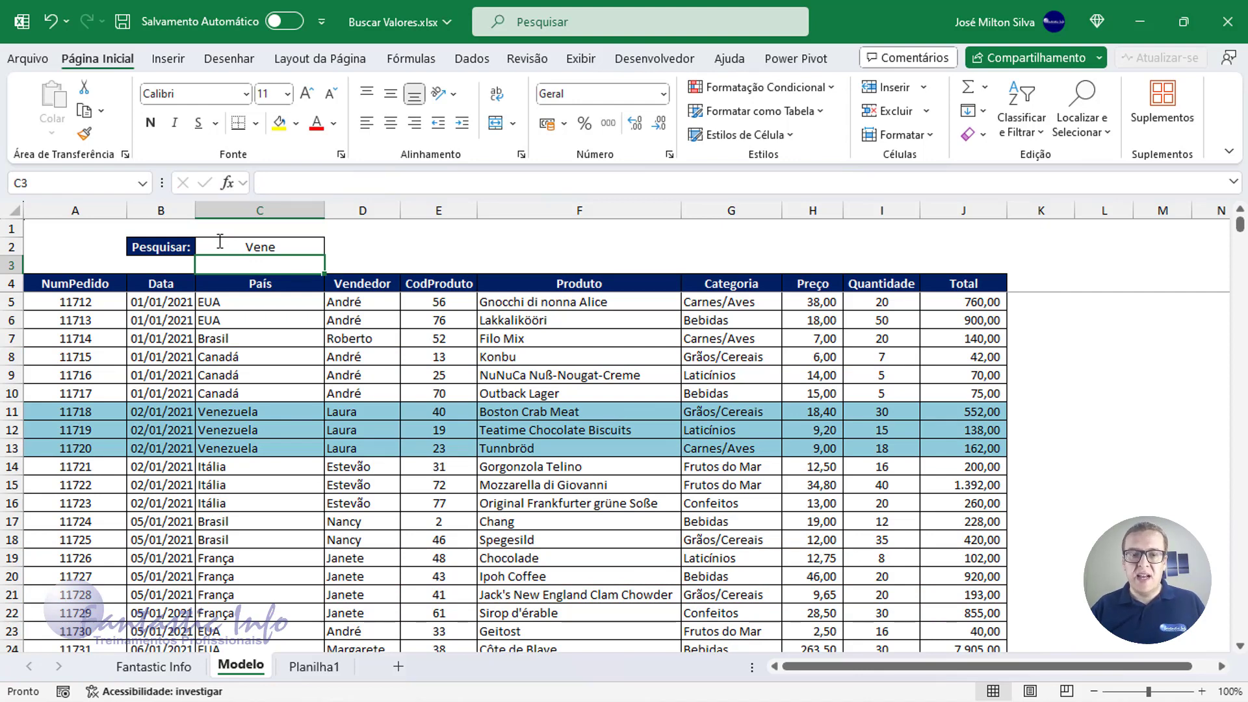
left_click(220, 241)
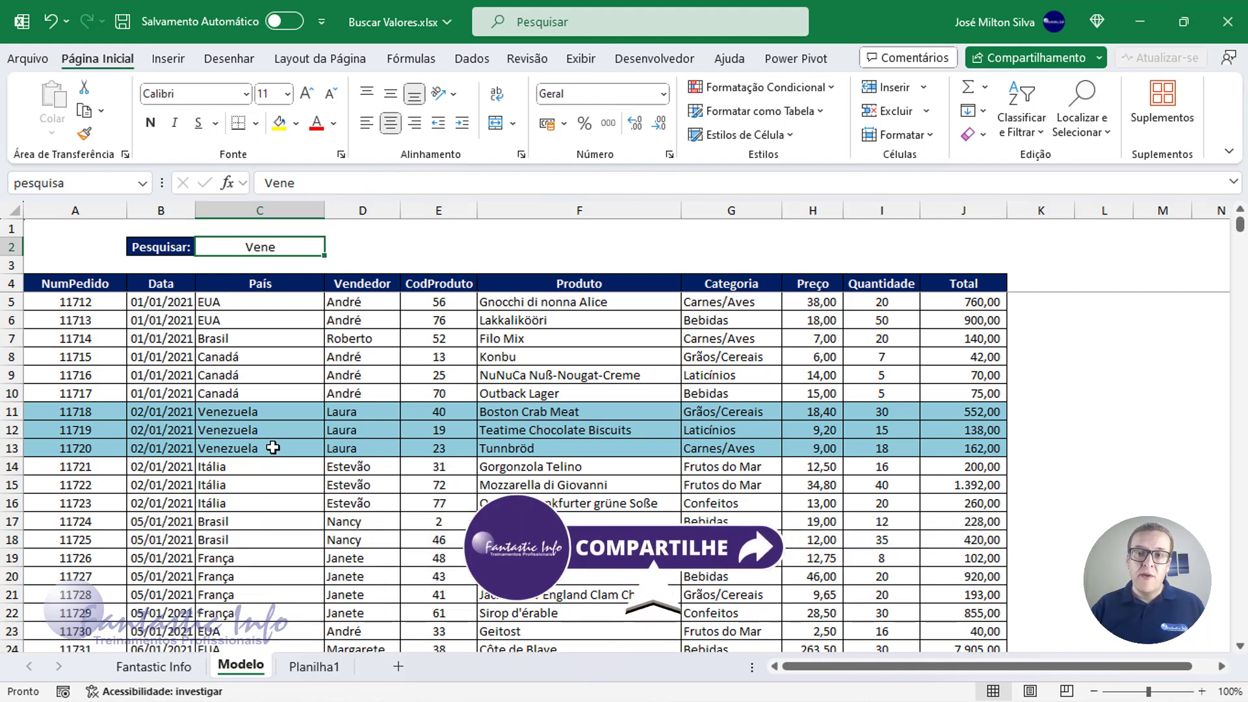
- On sheet Planilha1, start a new formula-based conditional formatting rule for the data range A5:J695
left_click(327, 664)
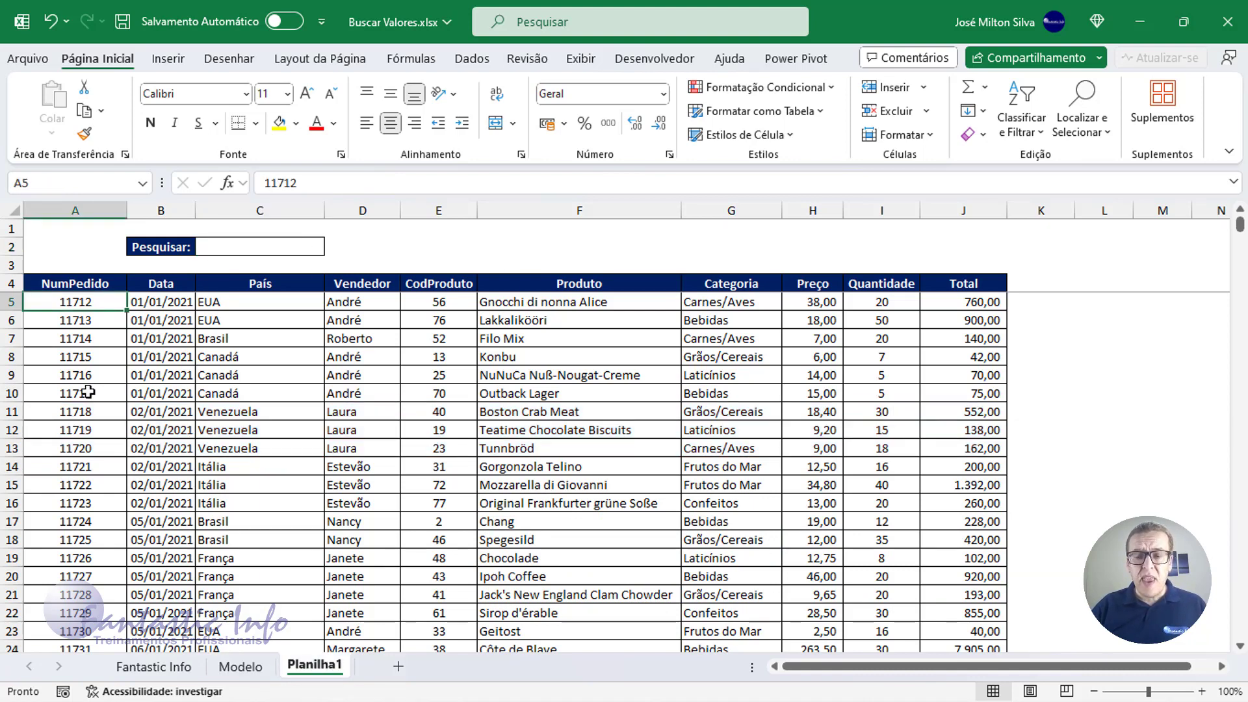
left_click(255, 245)
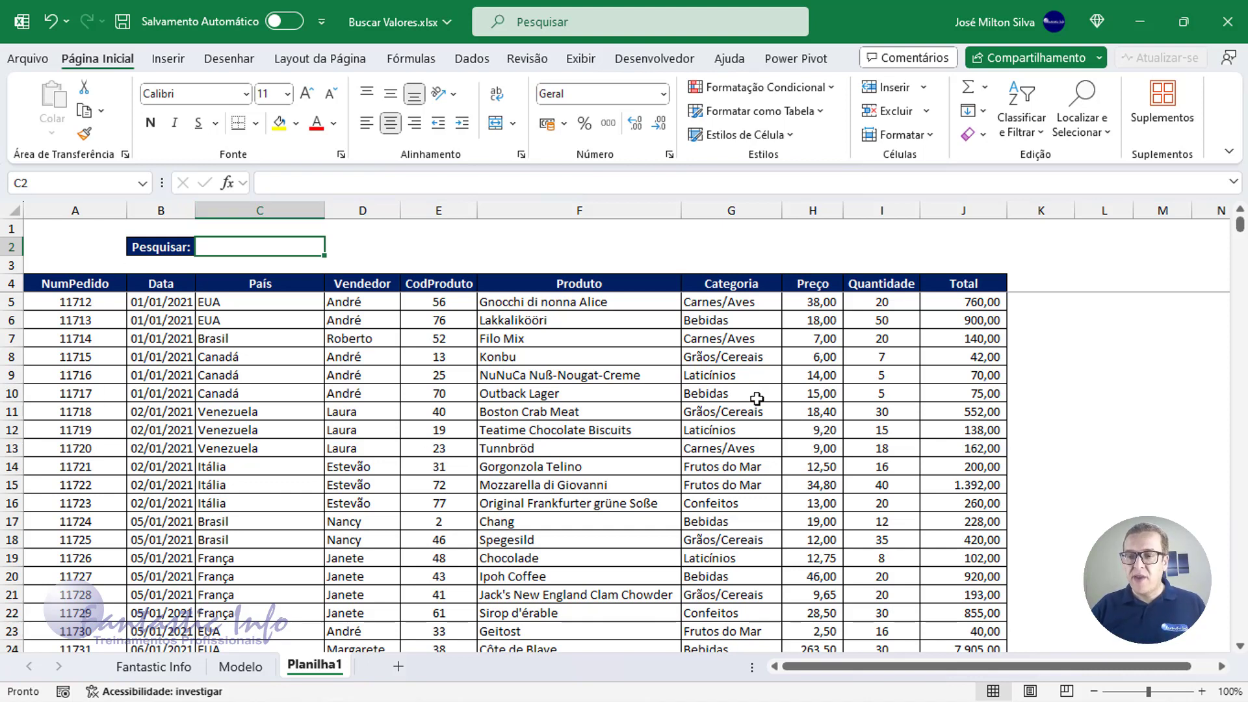
left_click(84, 303)
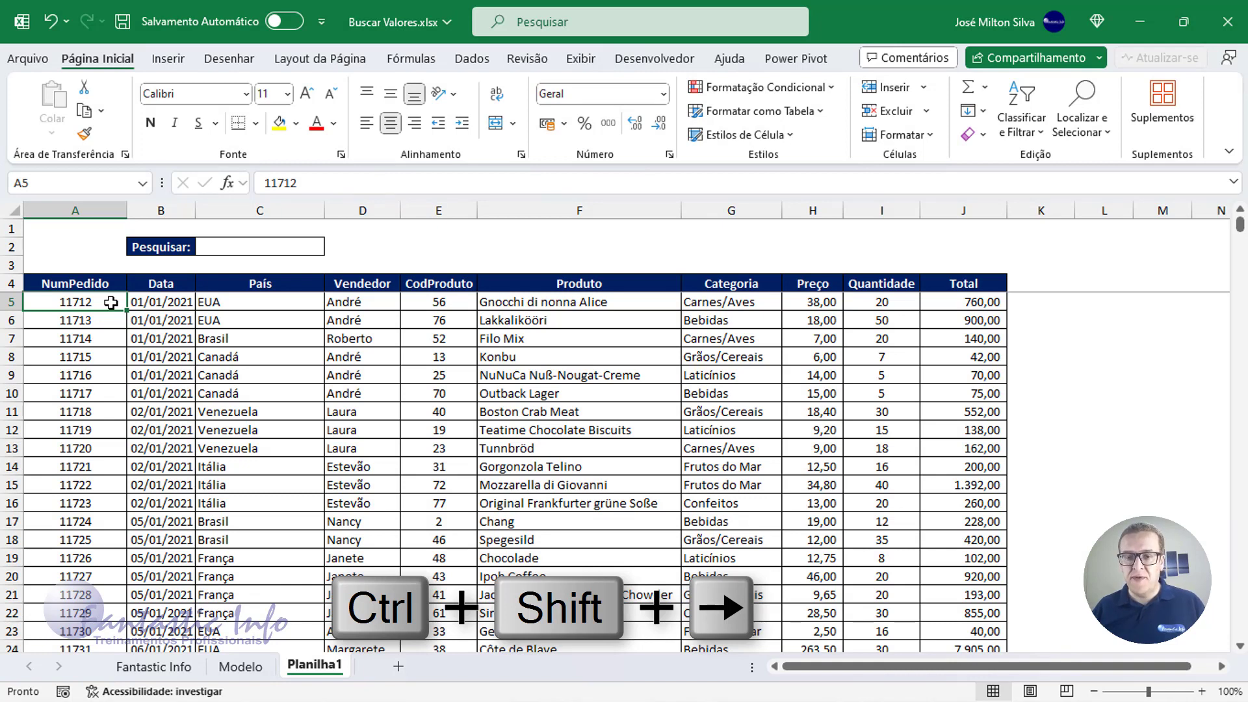
key("ctrl+shift+Right")
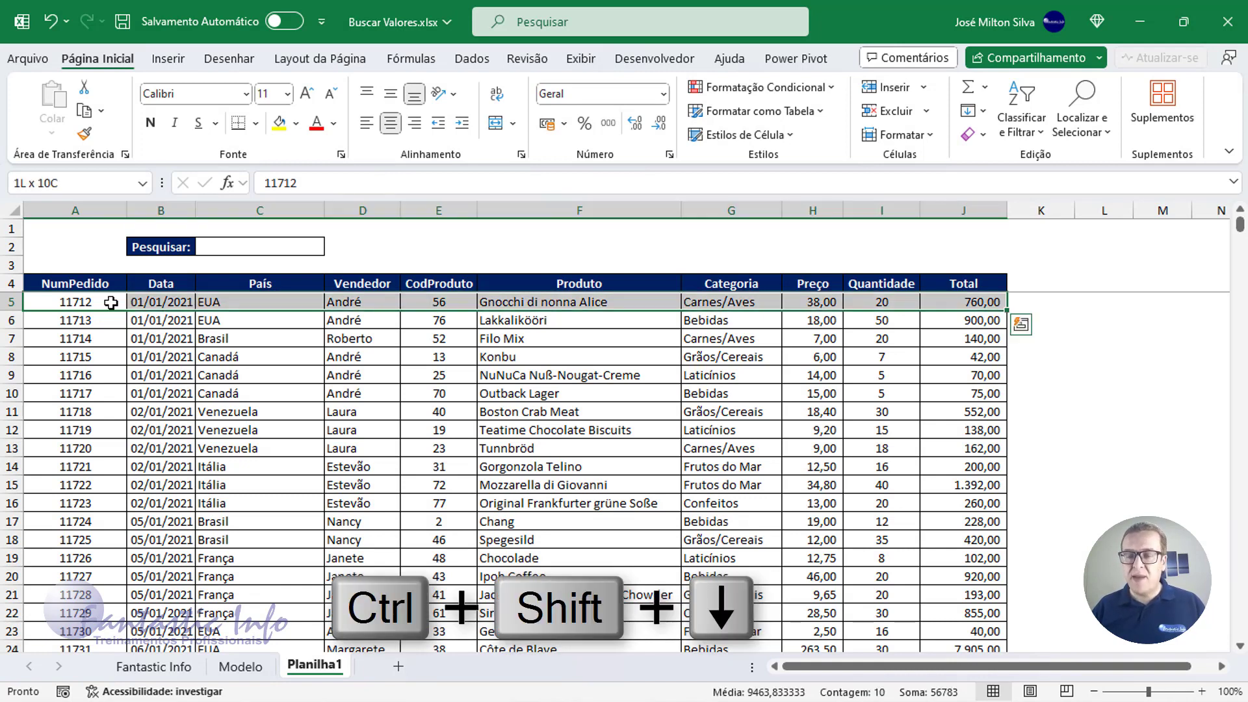
key("ctrl+shift+Down")
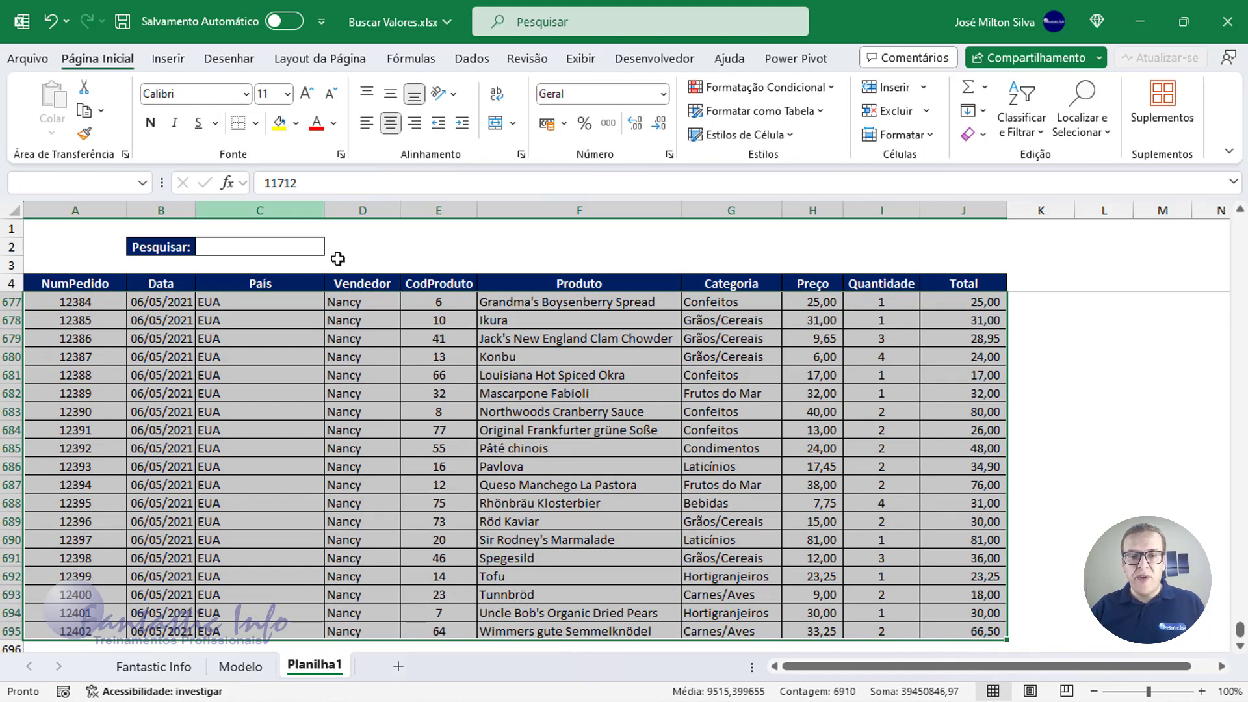
left_click(755, 88)
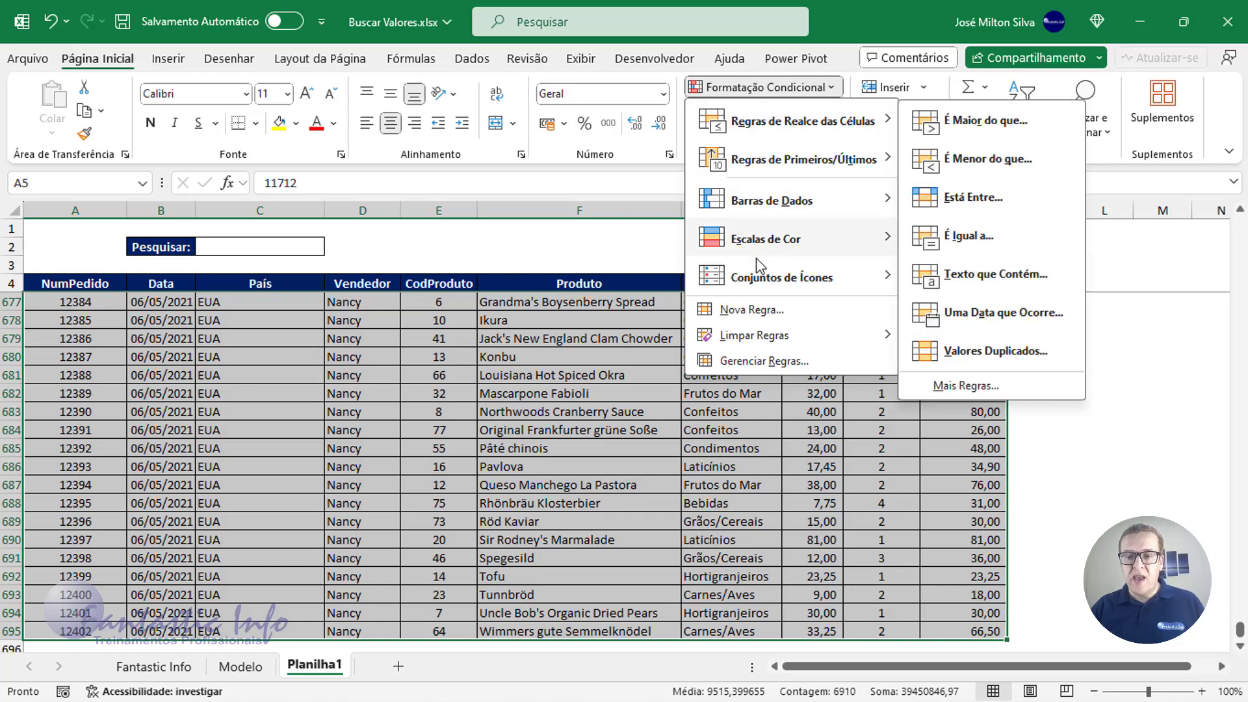
left_click(764, 315)
left_click_drag(616, 168, 607, 153)
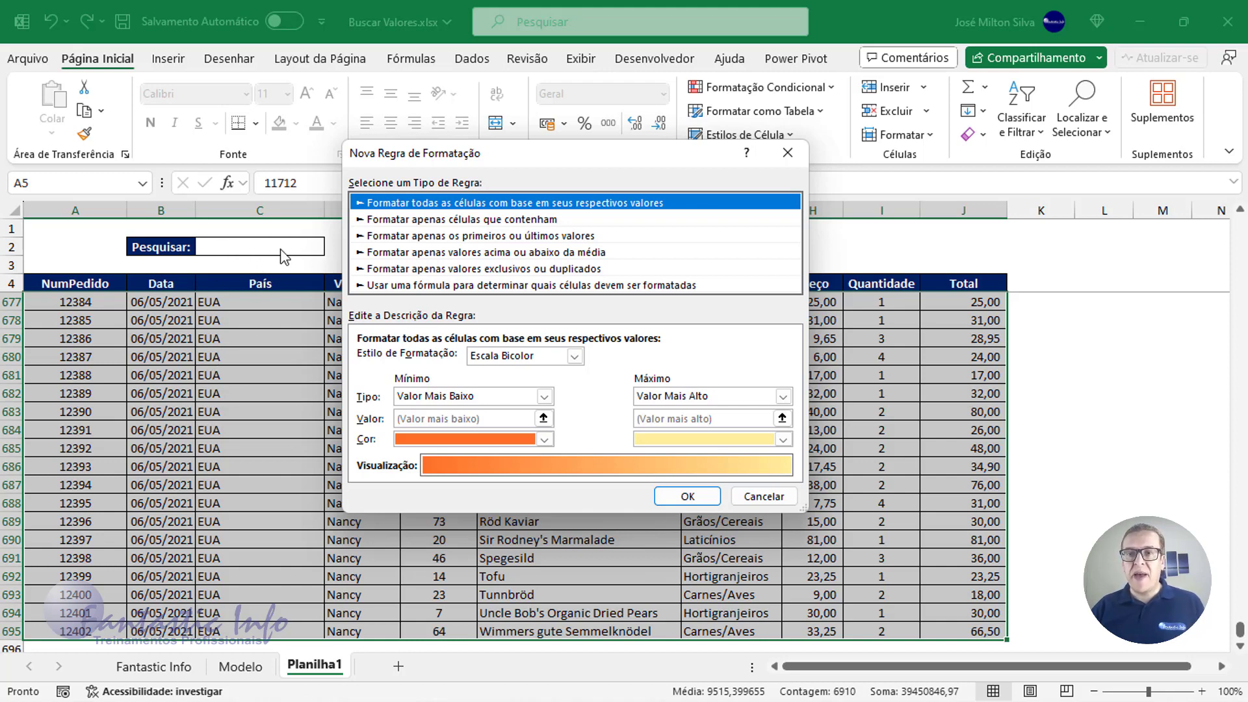
left_click(439, 289)
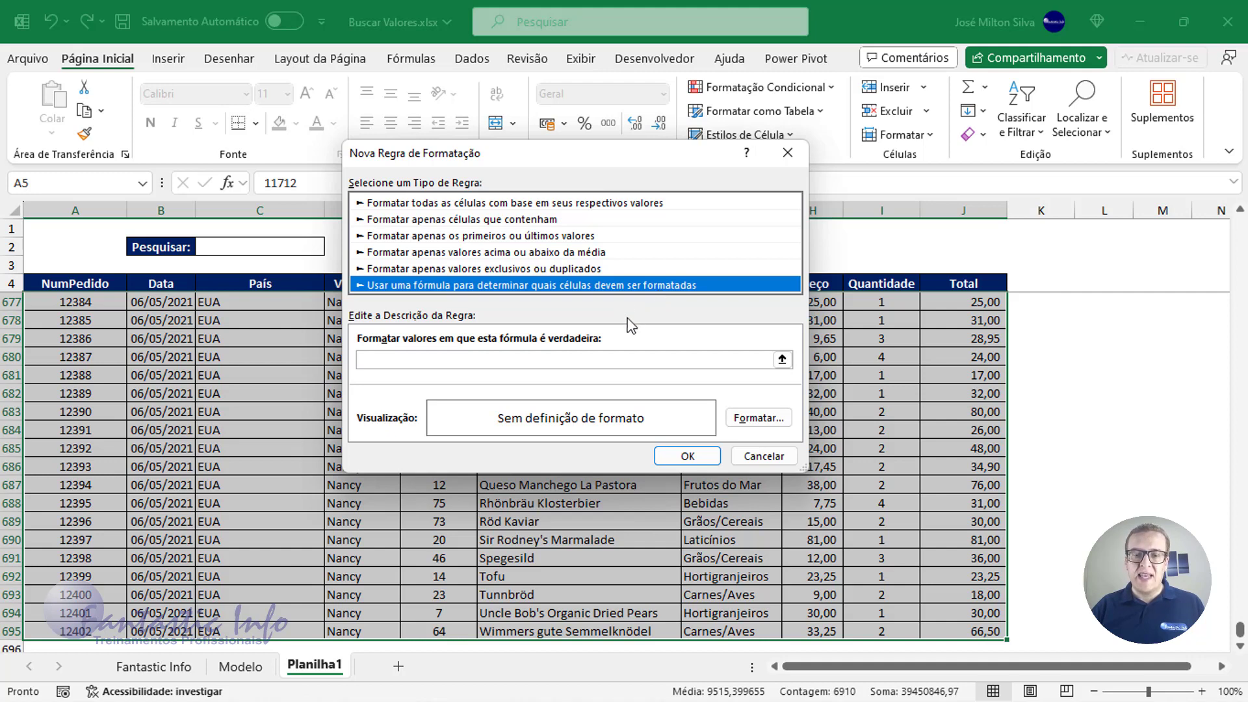
- Begin the rule's formula with =LOCALIZAR($C$2; using the Pesquisar cell as the text to find
left_click(520, 356)
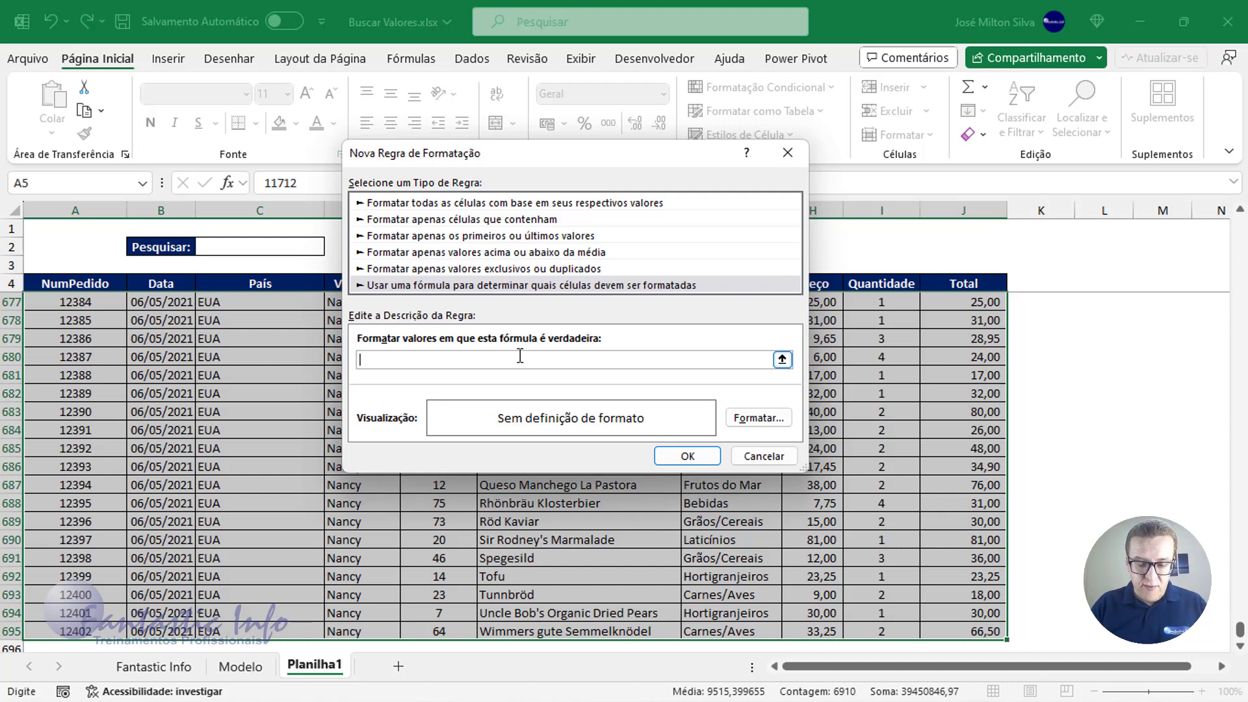
type("=LOCALI")
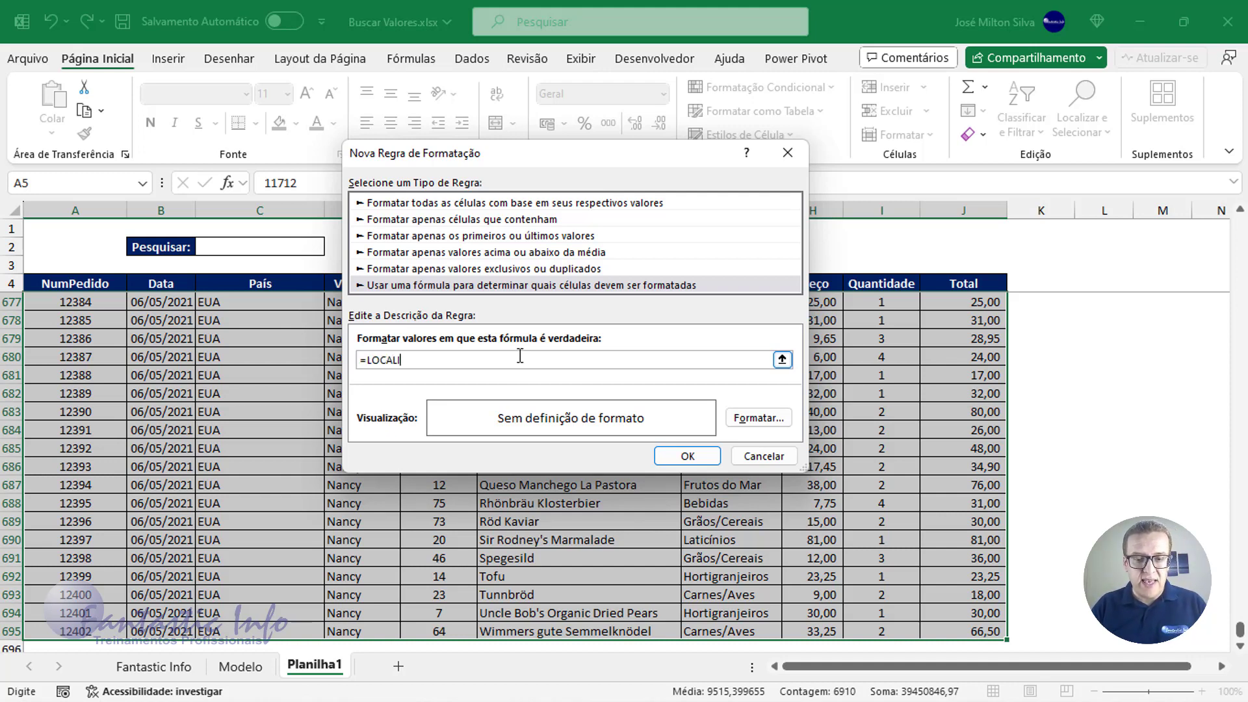
type("ZAR")
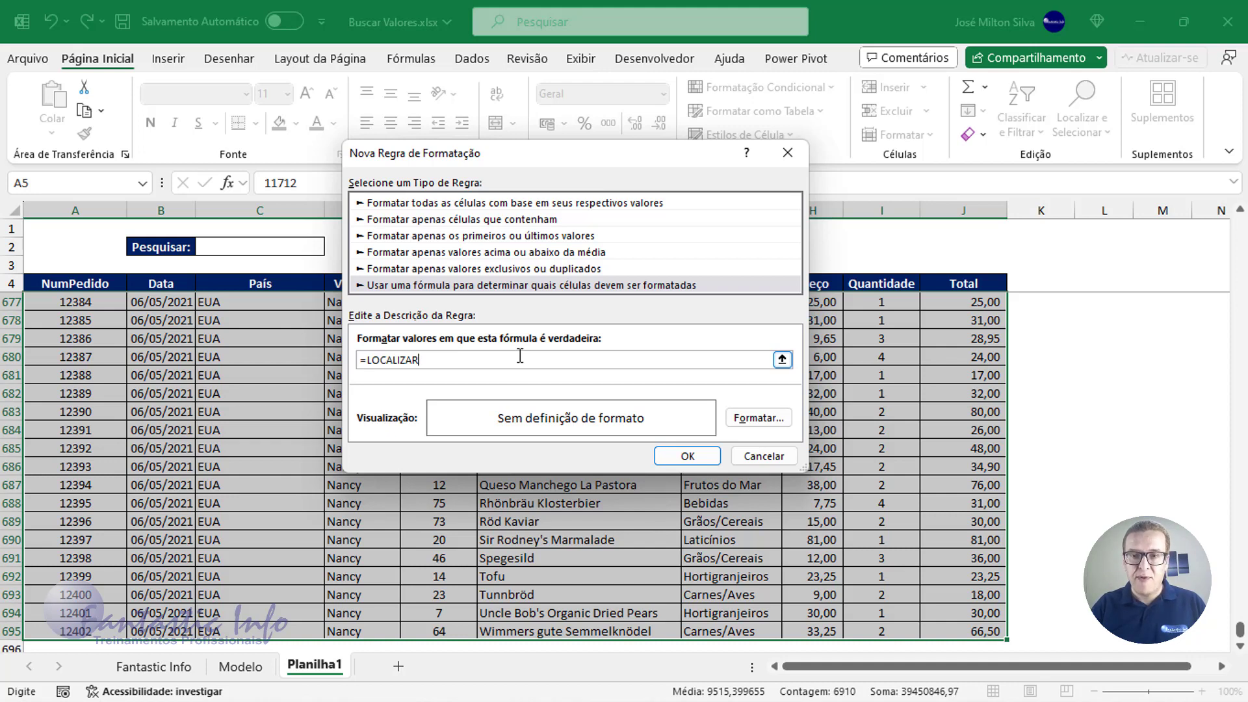
type("(")
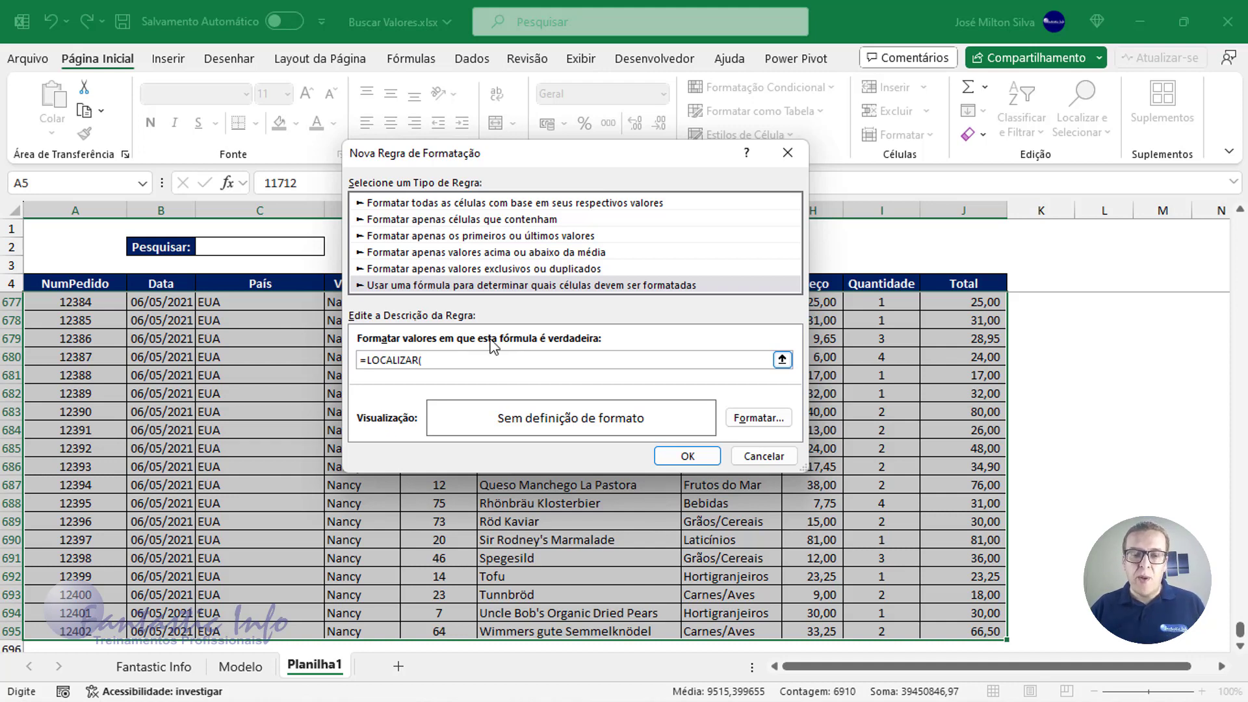
left_click(261, 249)
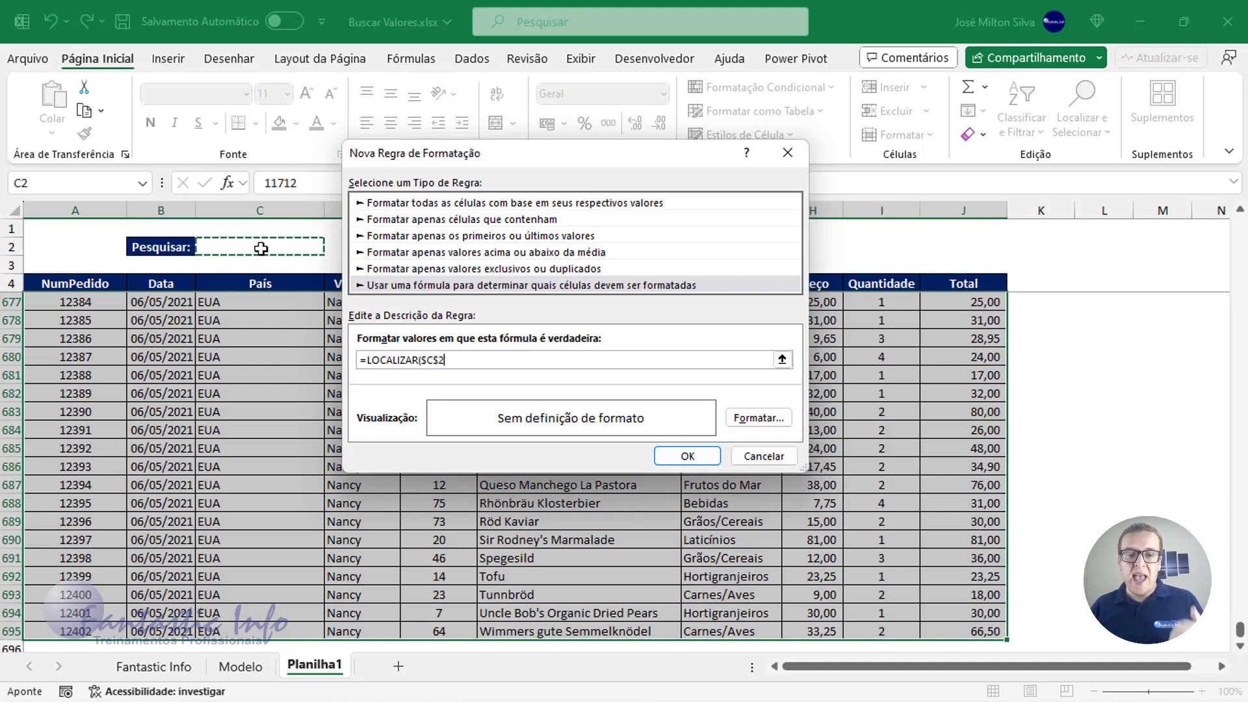
type(";")
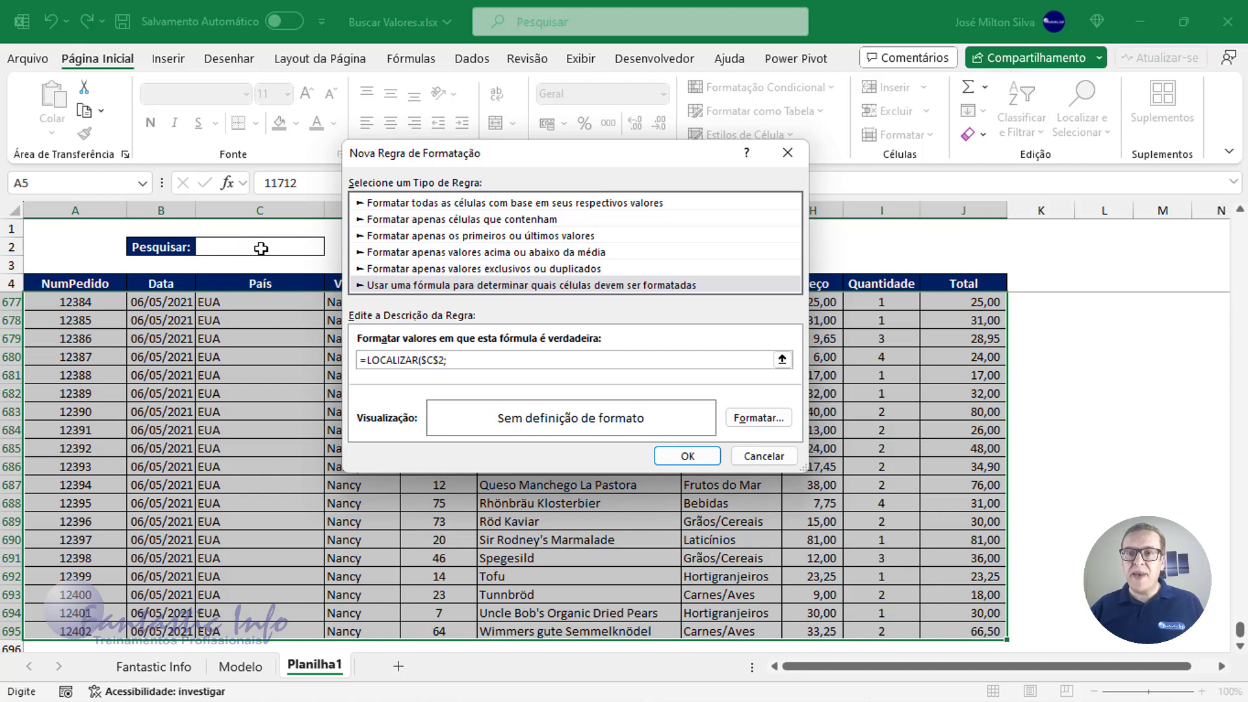
- Add the first row's País cell to the LOCALIZAR formula as $C5, with only the column locked, followed by the & operator
left_click_drag(487, 163, 481, 346)
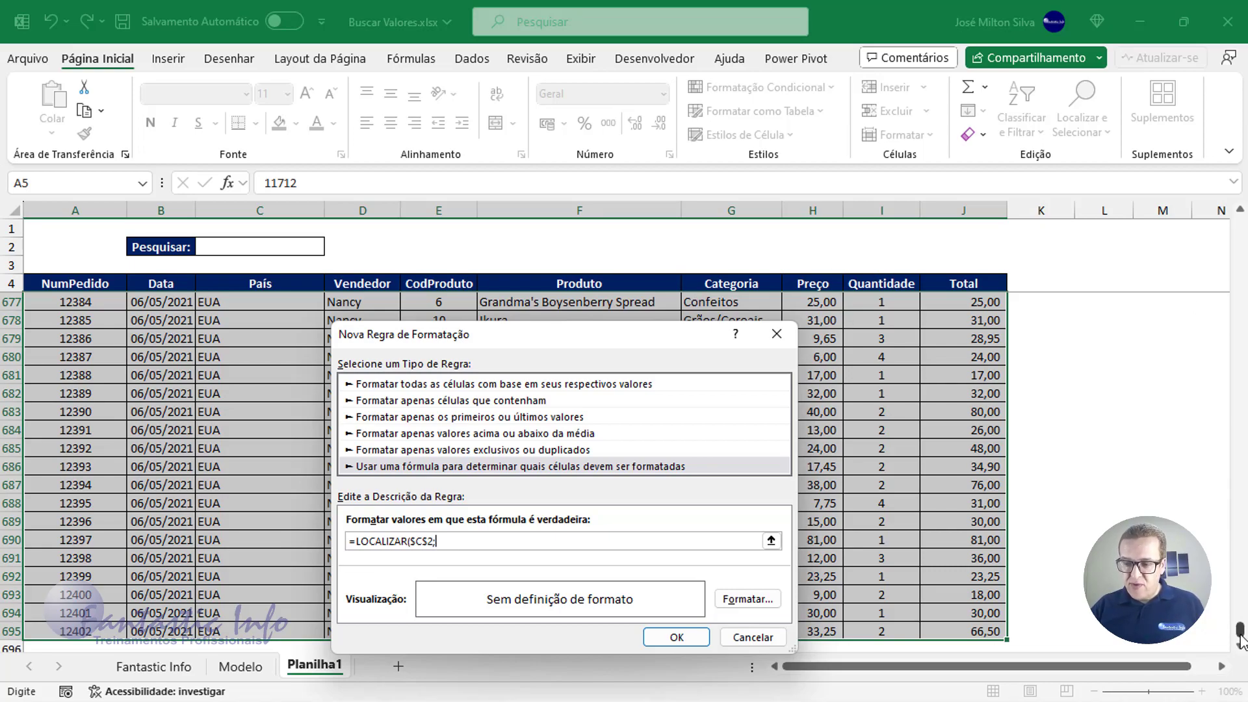
left_click_drag(1241, 640, 1239, 224)
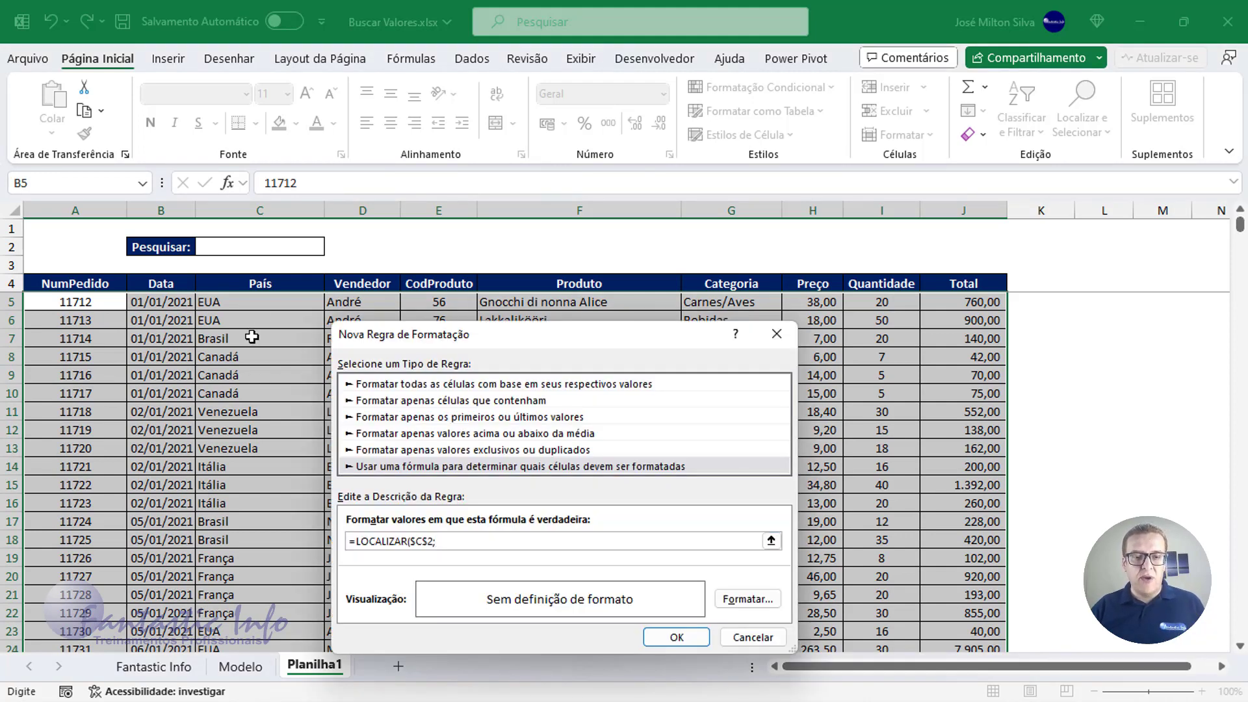
left_click(263, 302)
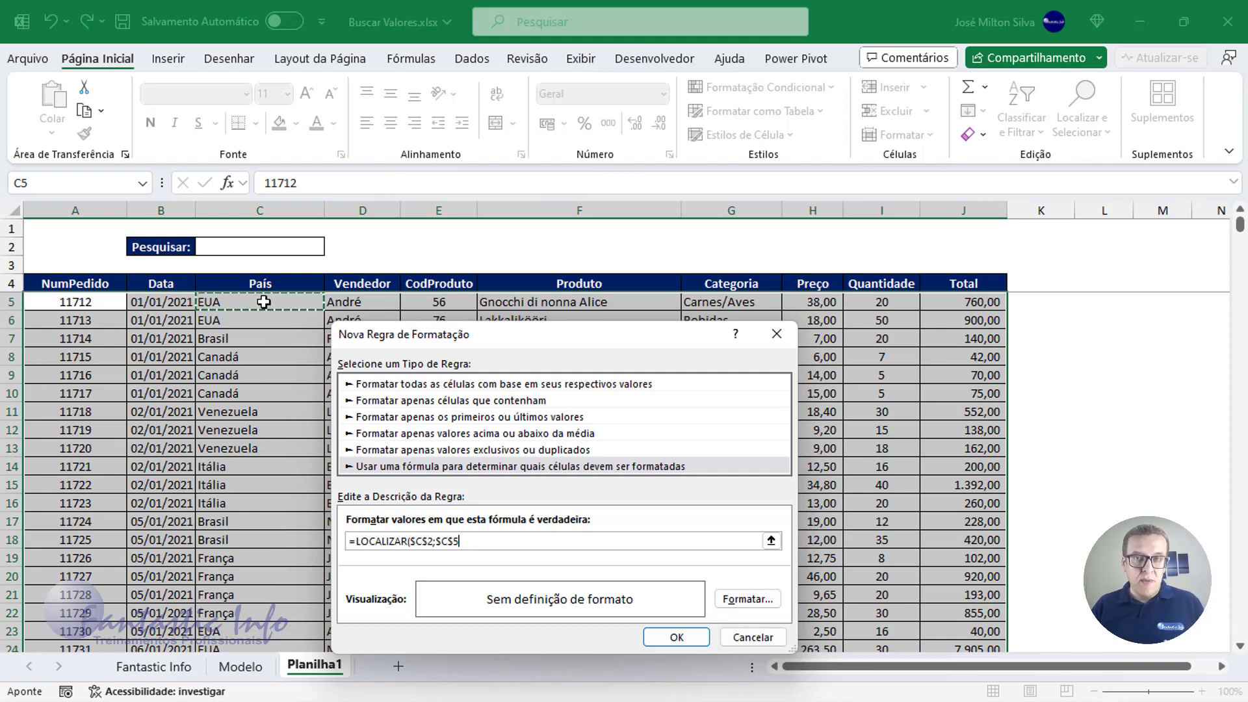
key("F4")
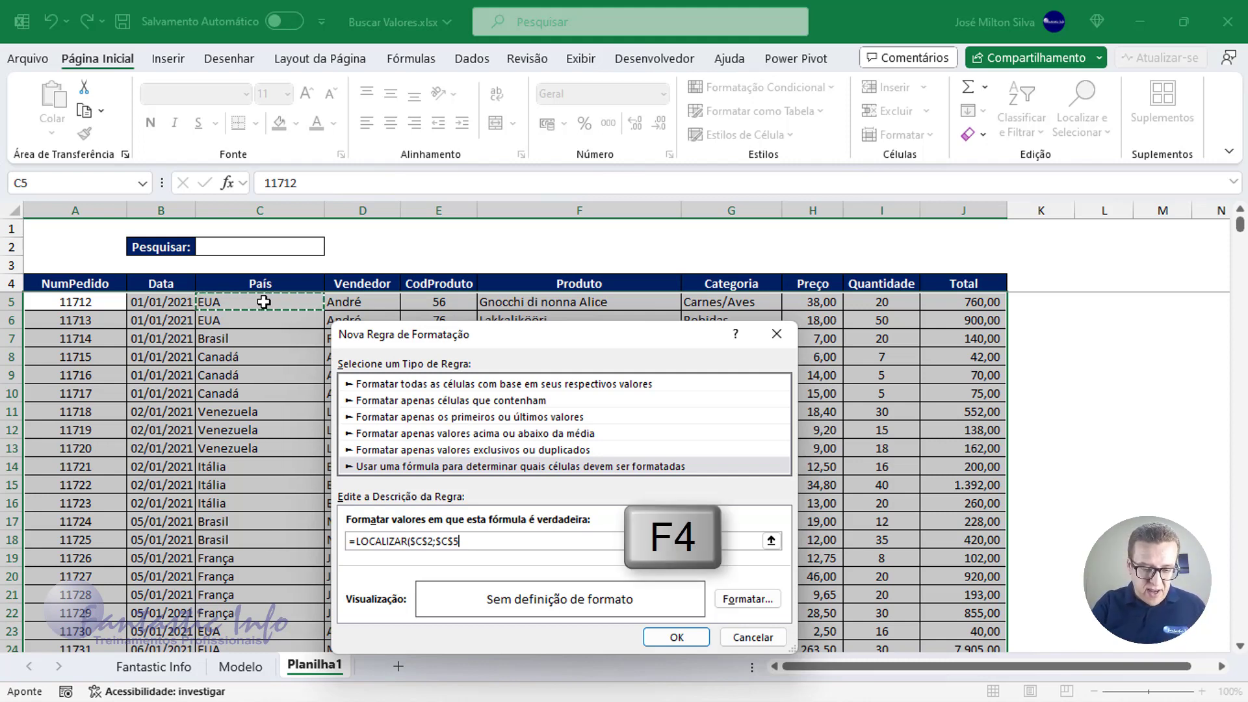
key("F4")
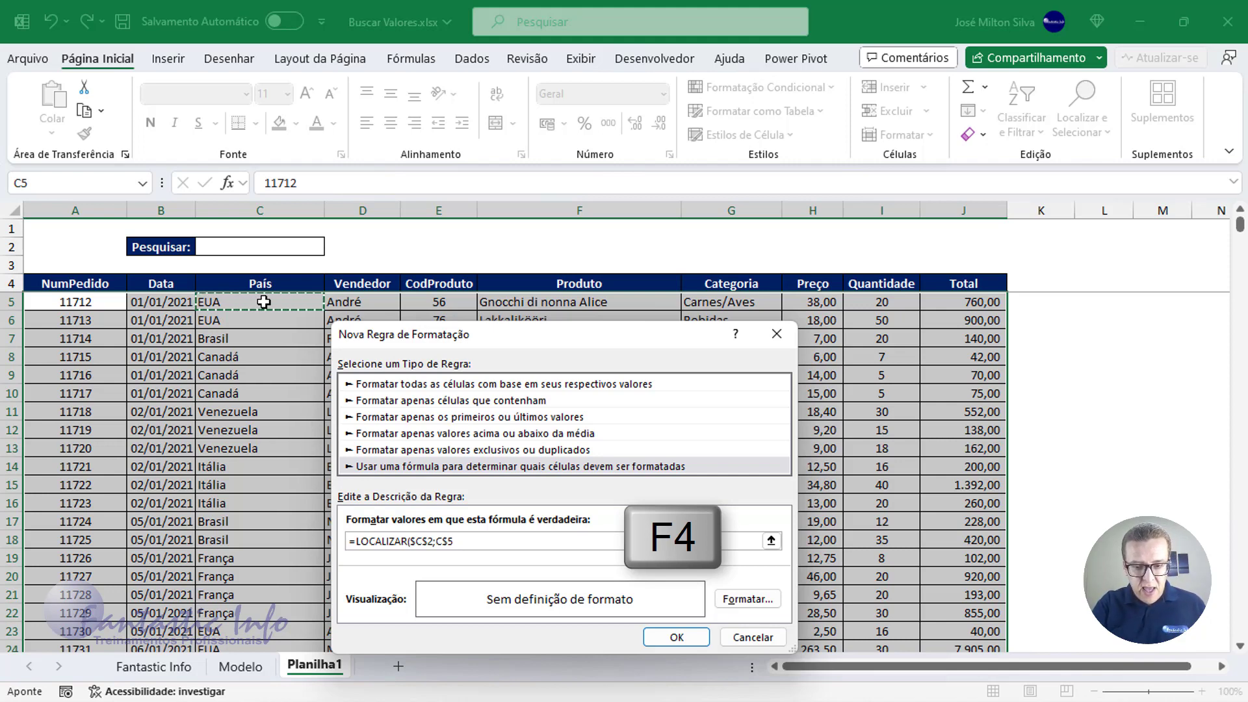
key("F4")
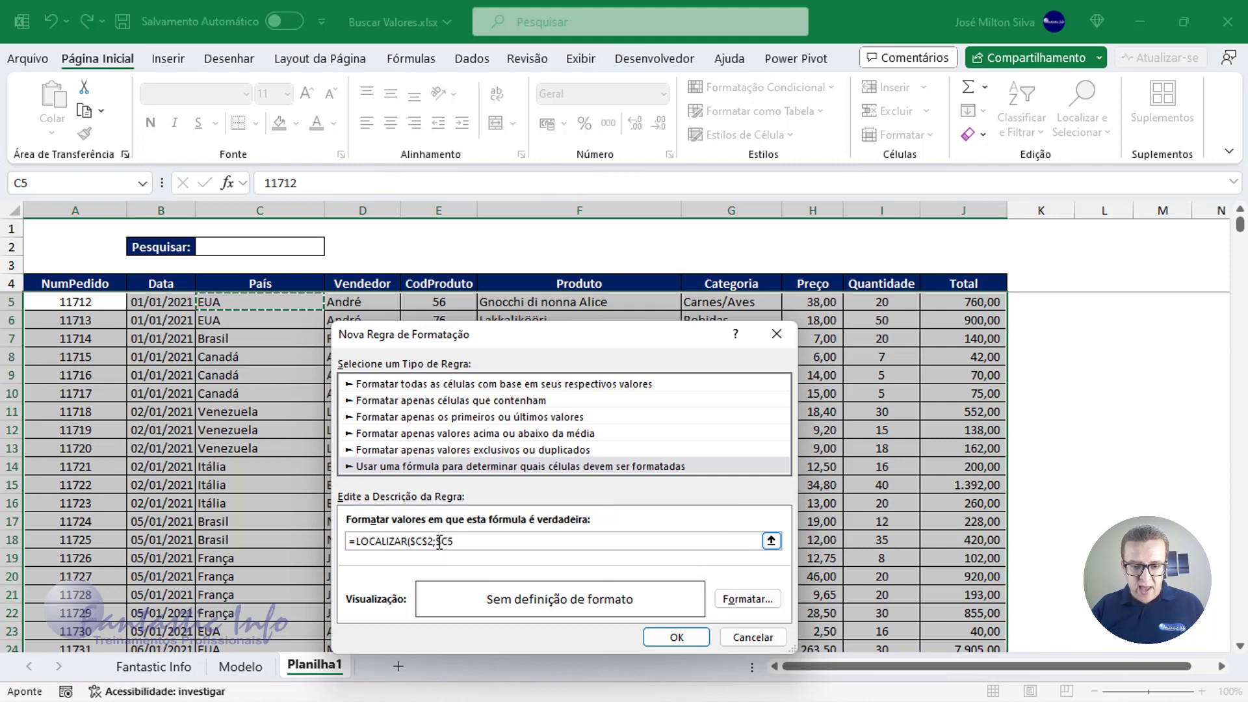
left_click_drag(439, 541, 451, 543)
left_click(478, 543)
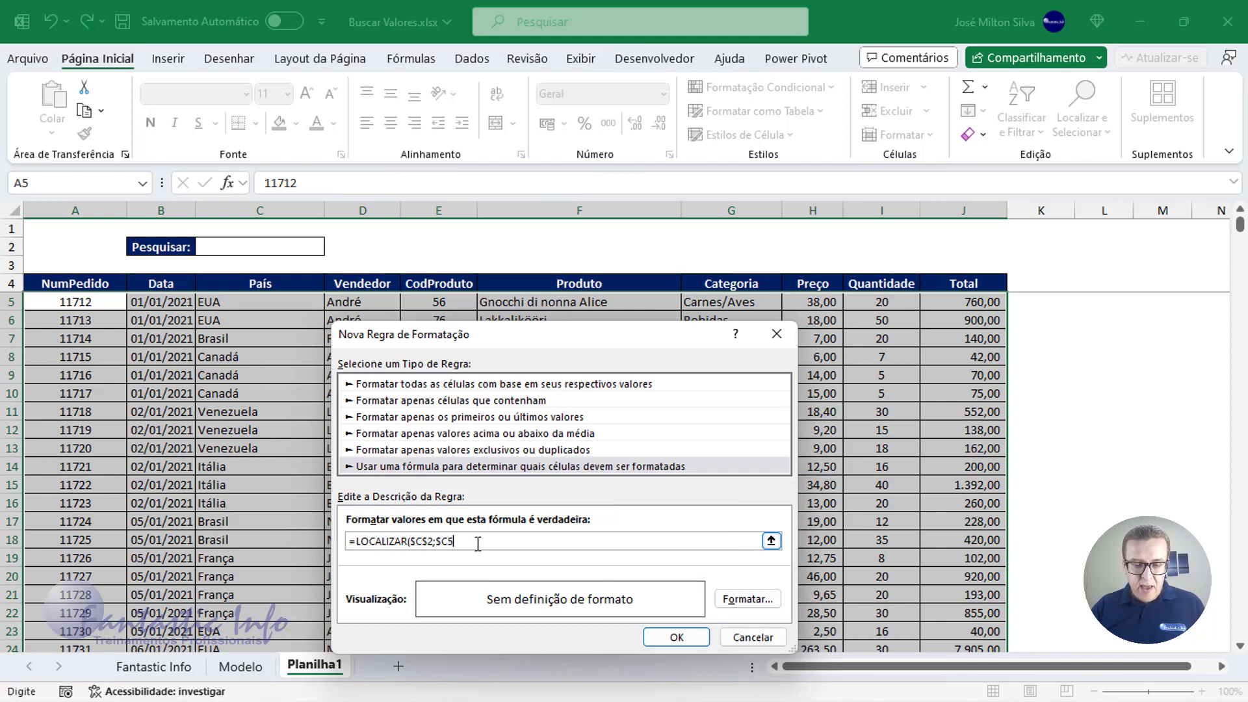
type("&")
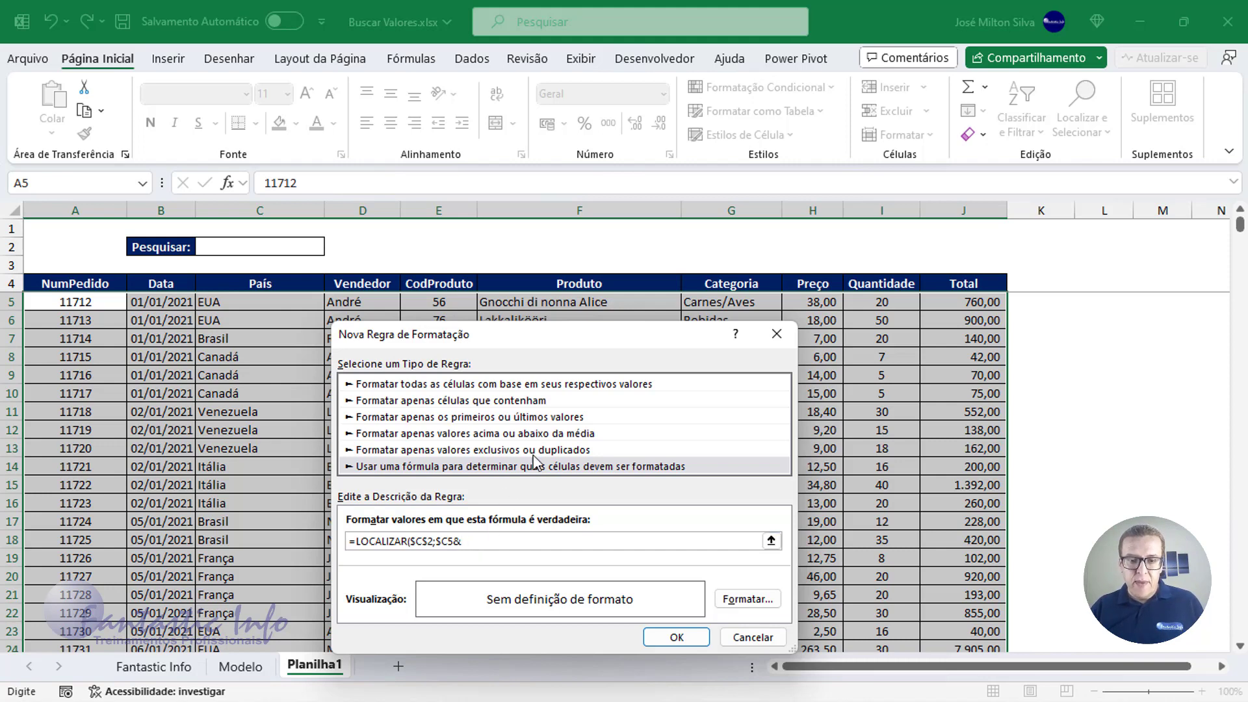
- Append the first row's Vendedor cell to the formula as $D5, with only the column locked, followed by the & operator
left_click(378, 302)
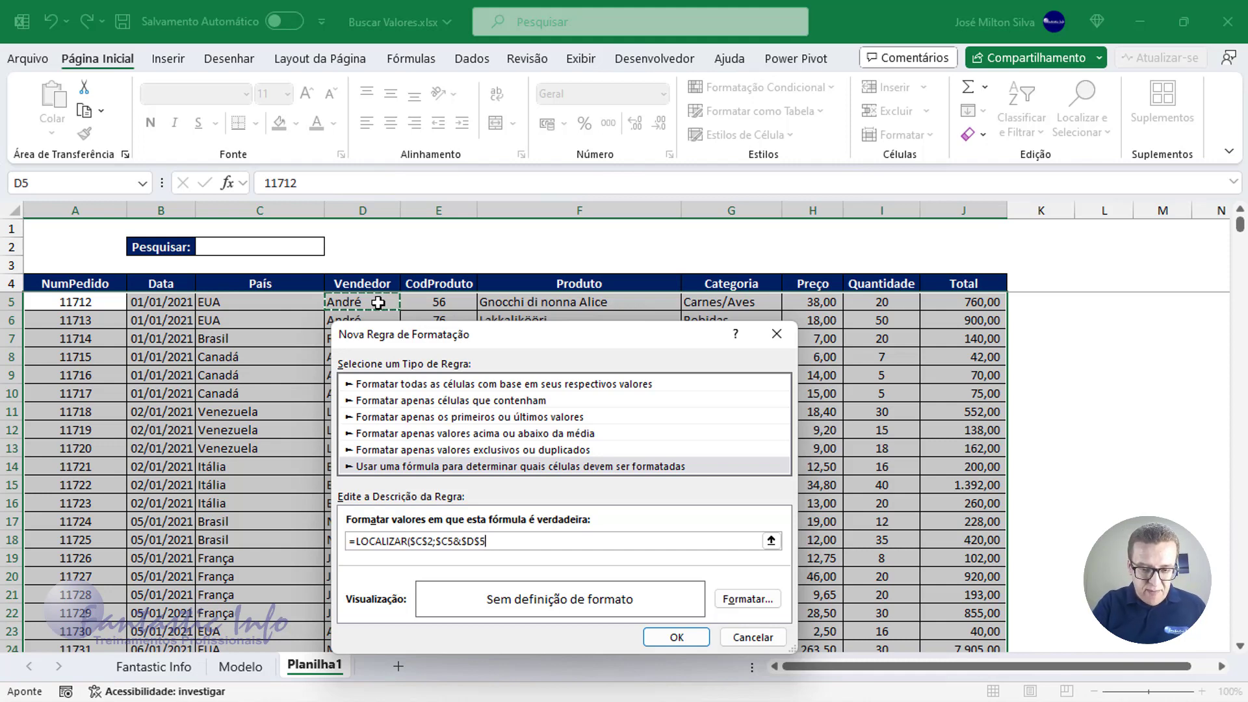
key("F4")
key("F4")
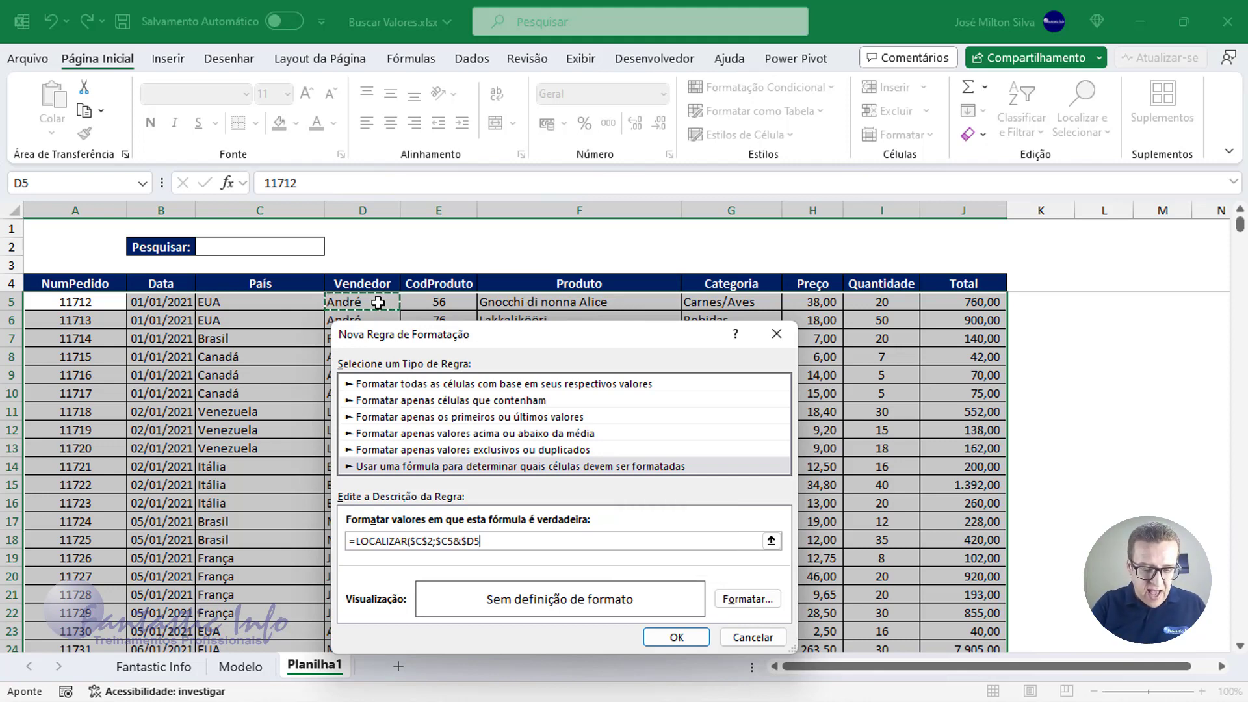
type("&")
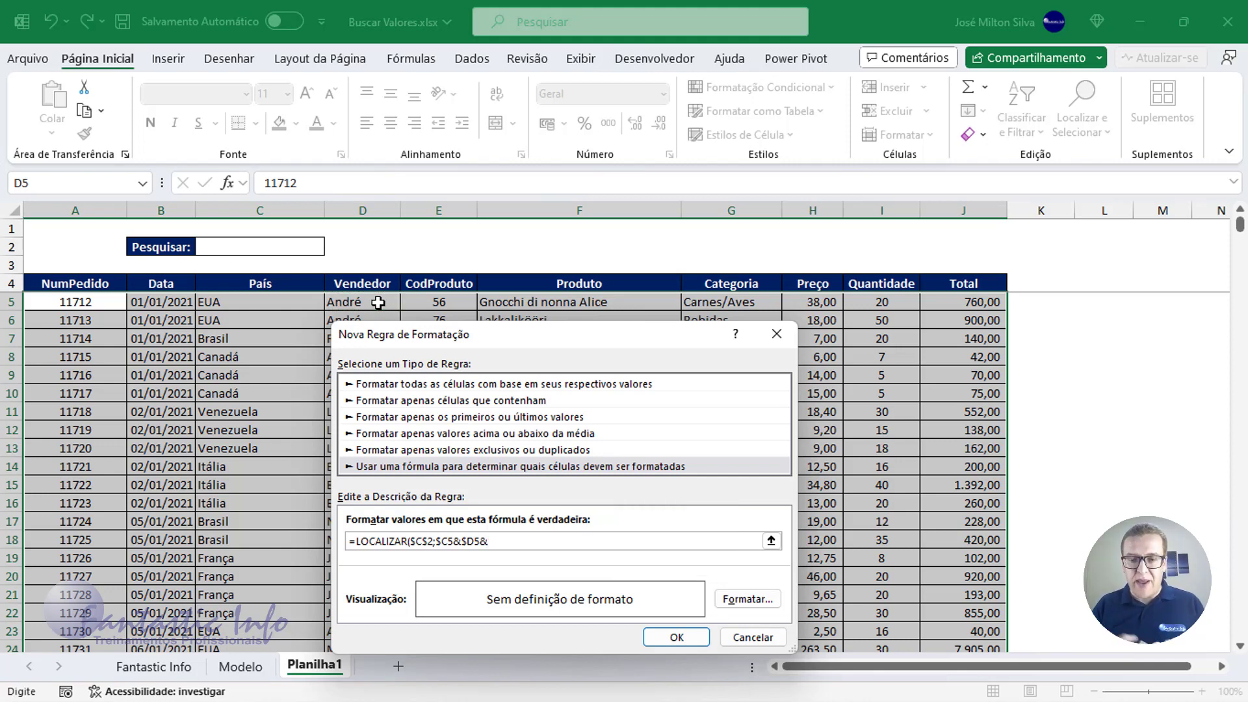
- Append the first row's Categoria cell as $G5 and close the formula as =LOCALIZAR($C$2;$C5&$D5&$G5)
left_click(709, 306)
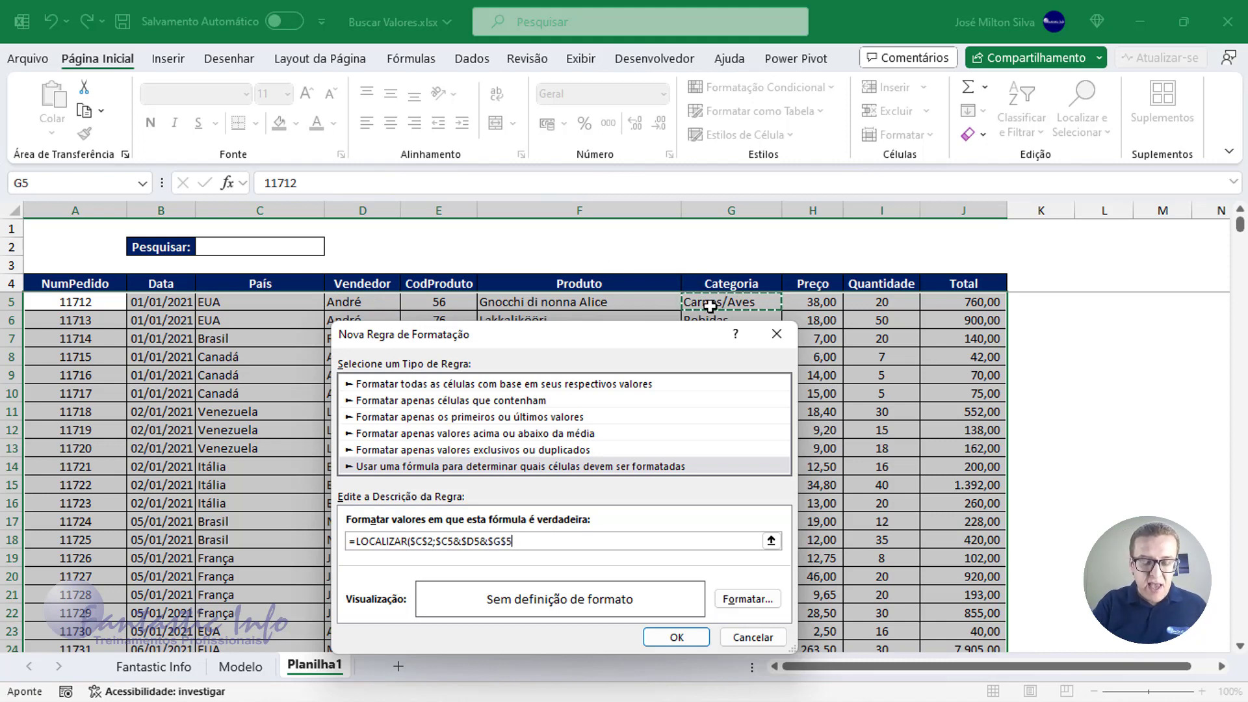
key("F4")
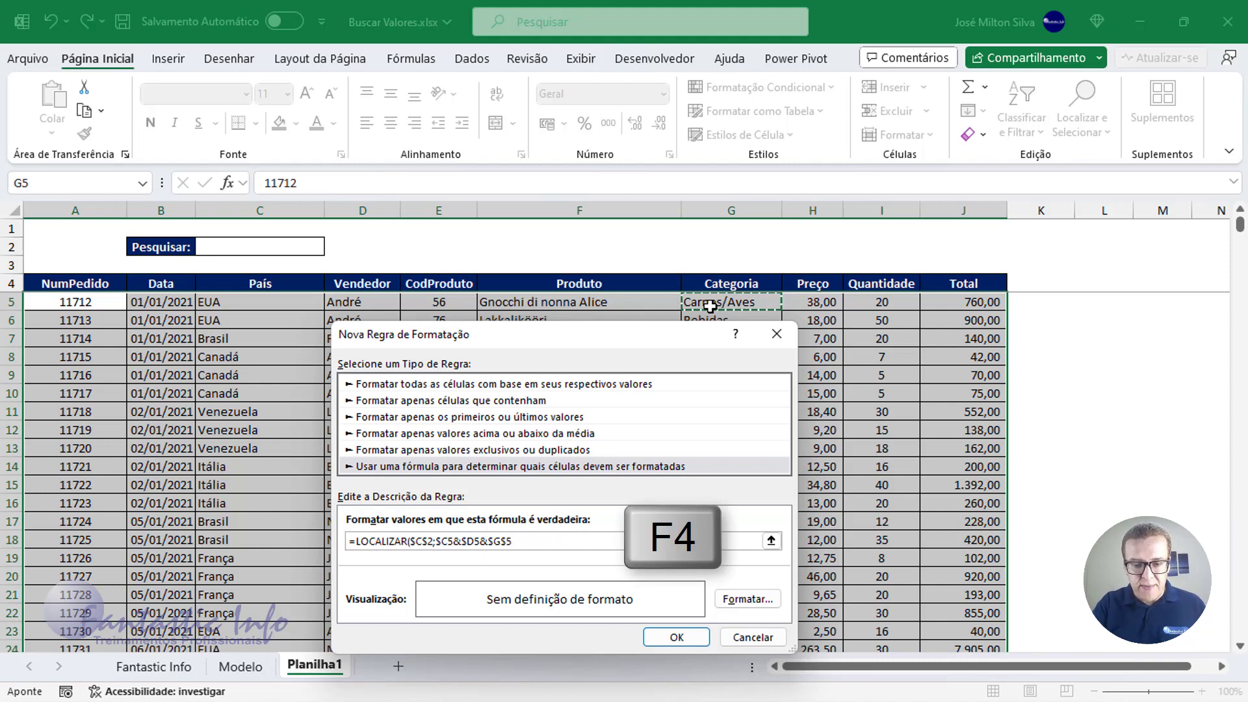
key("F4")
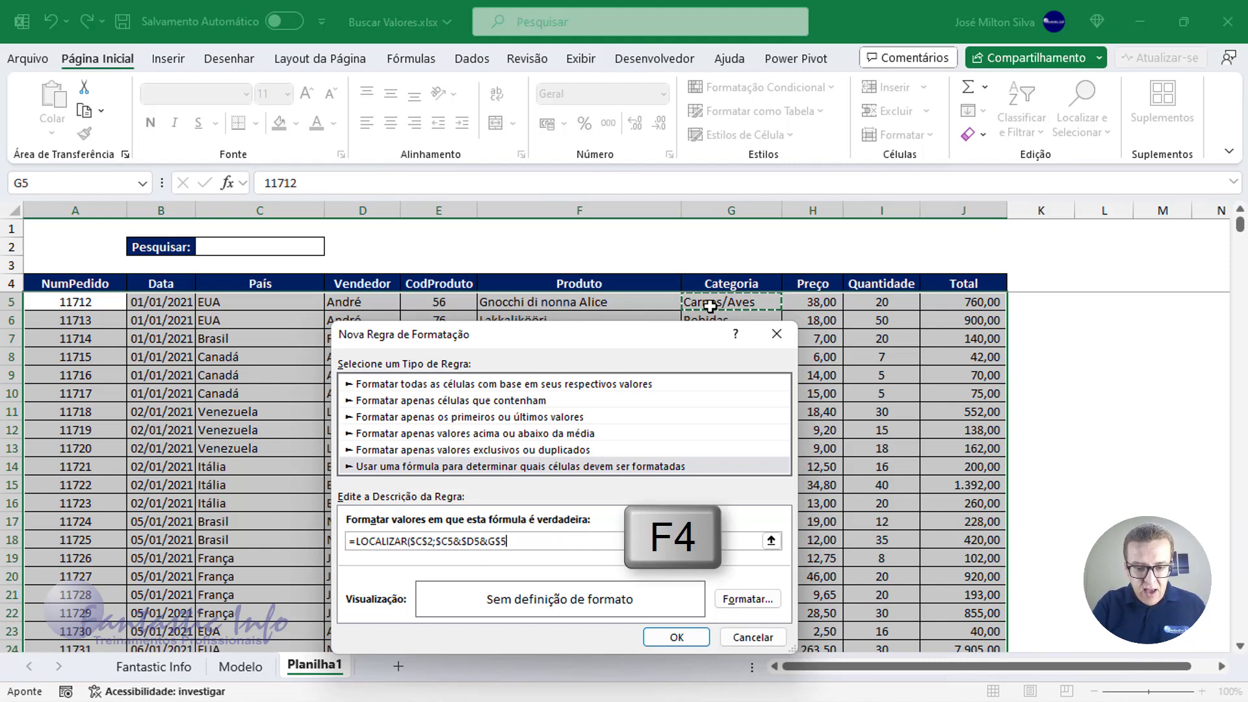
key("F4")
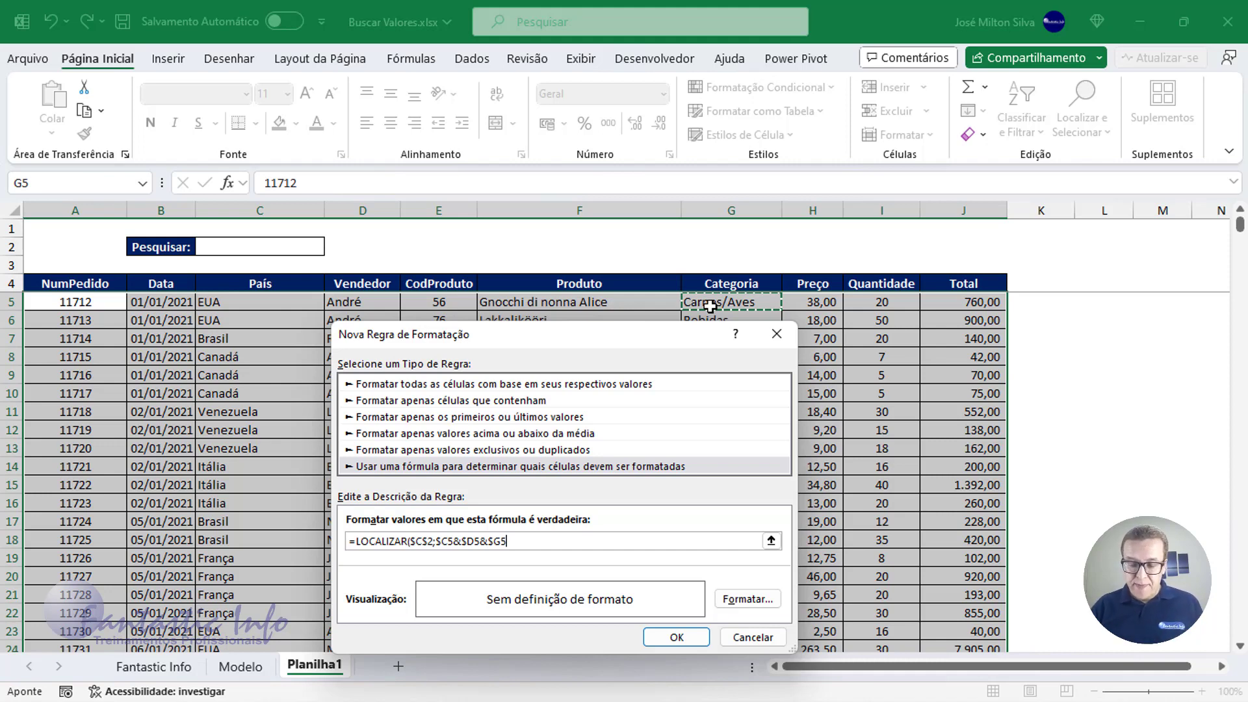
type(")")
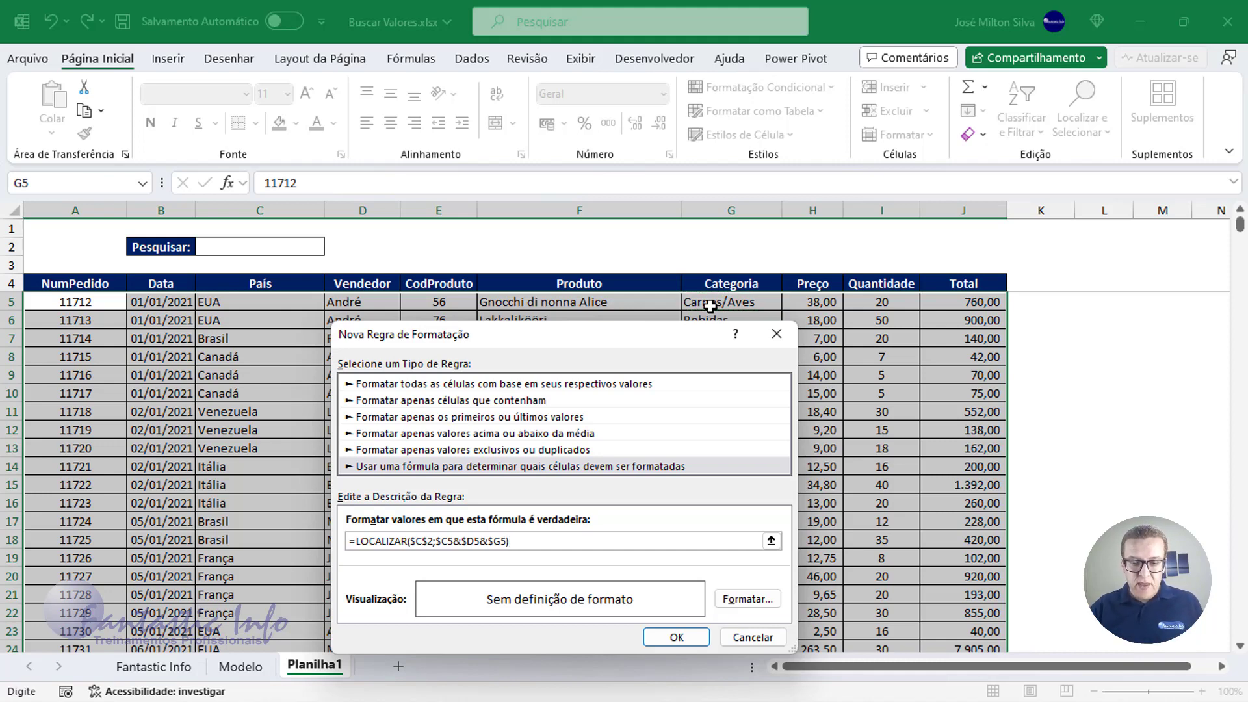
- Give the rule a light green background fill and apply it to the selected table rows
left_click(747, 601)
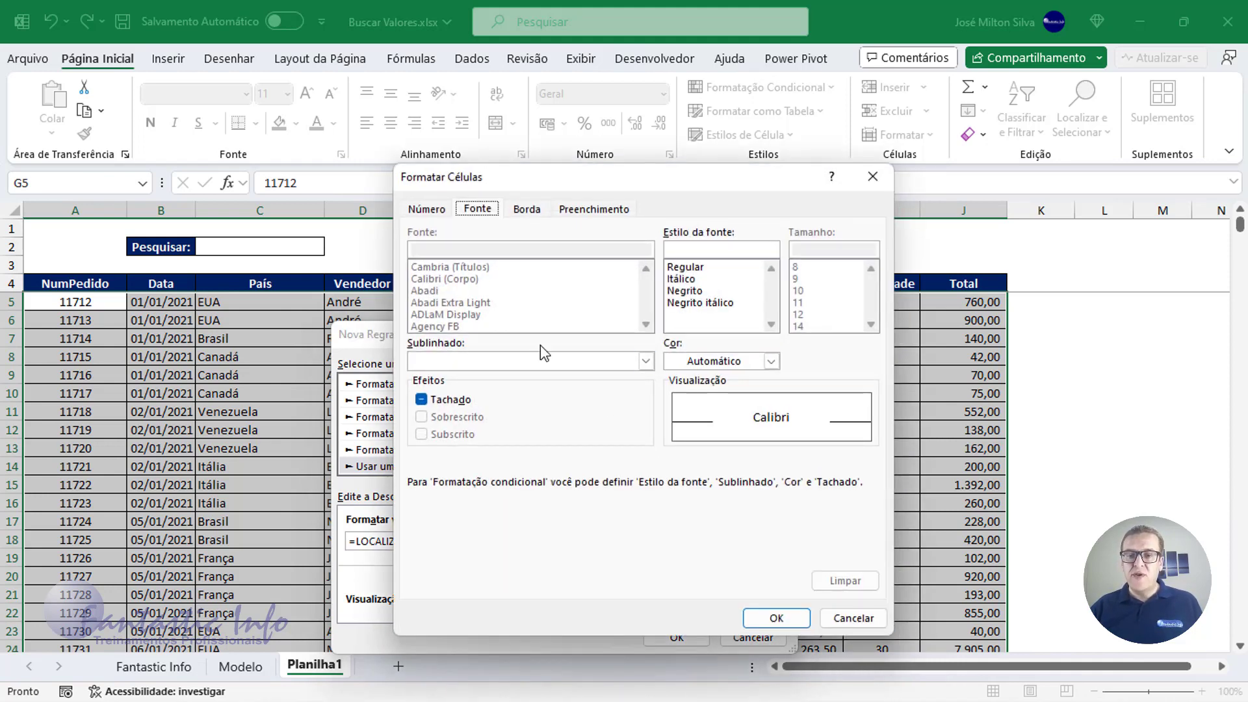
left_click(599, 209)
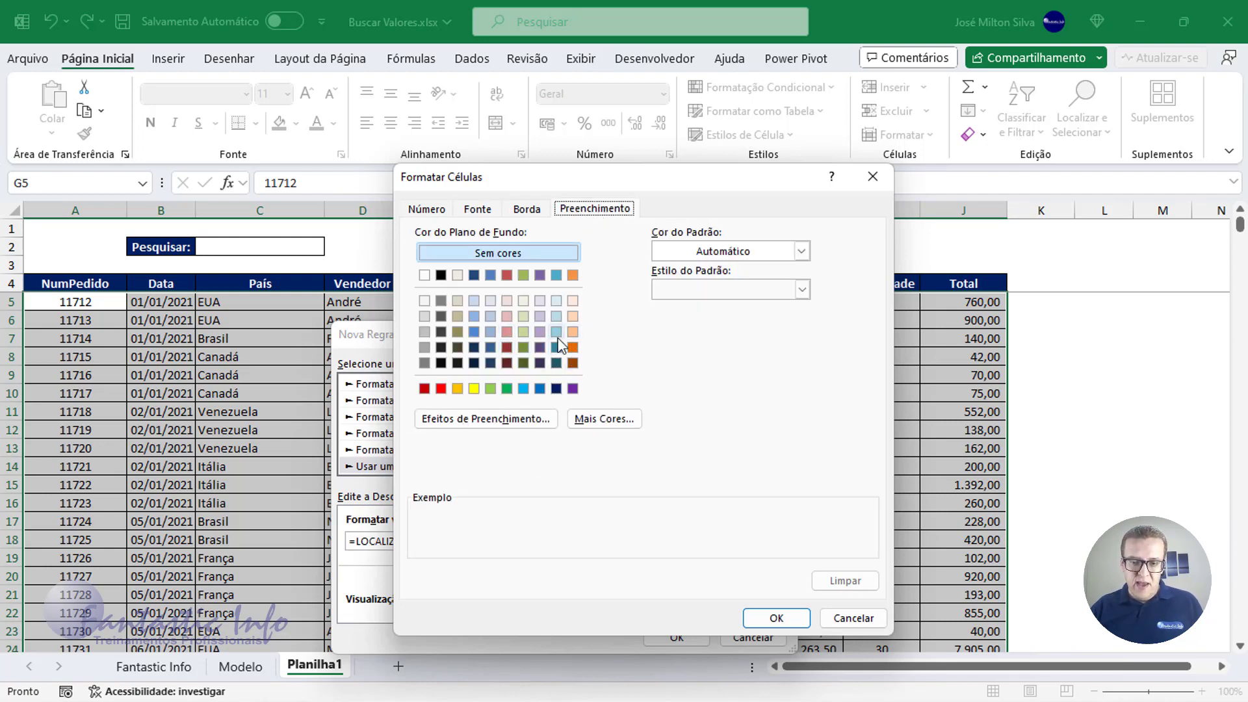
left_click(492, 388)
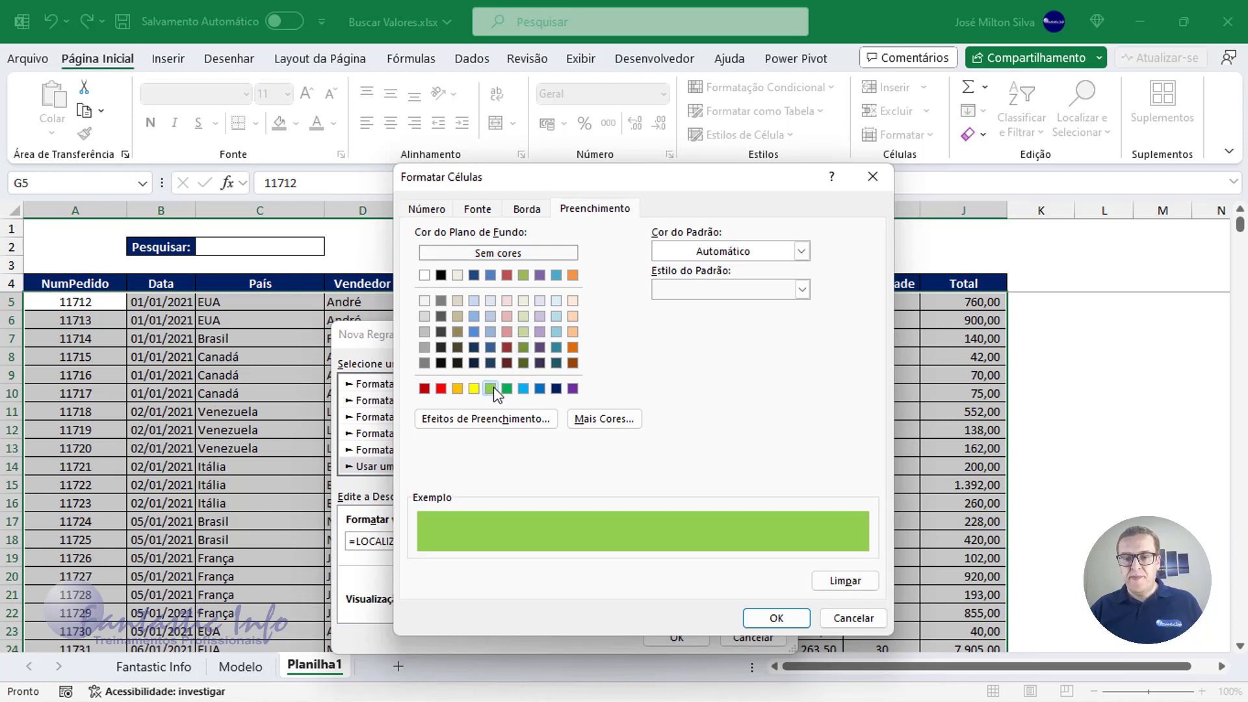
left_click(775, 620)
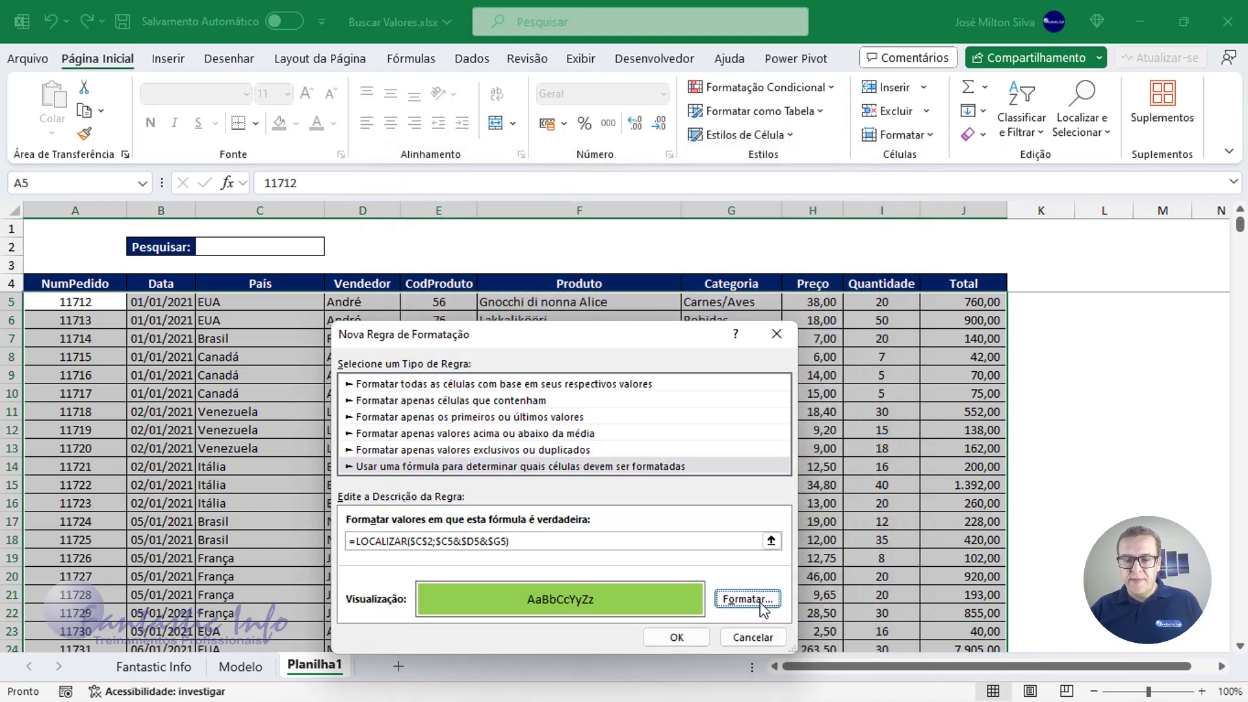
left_click(677, 637)
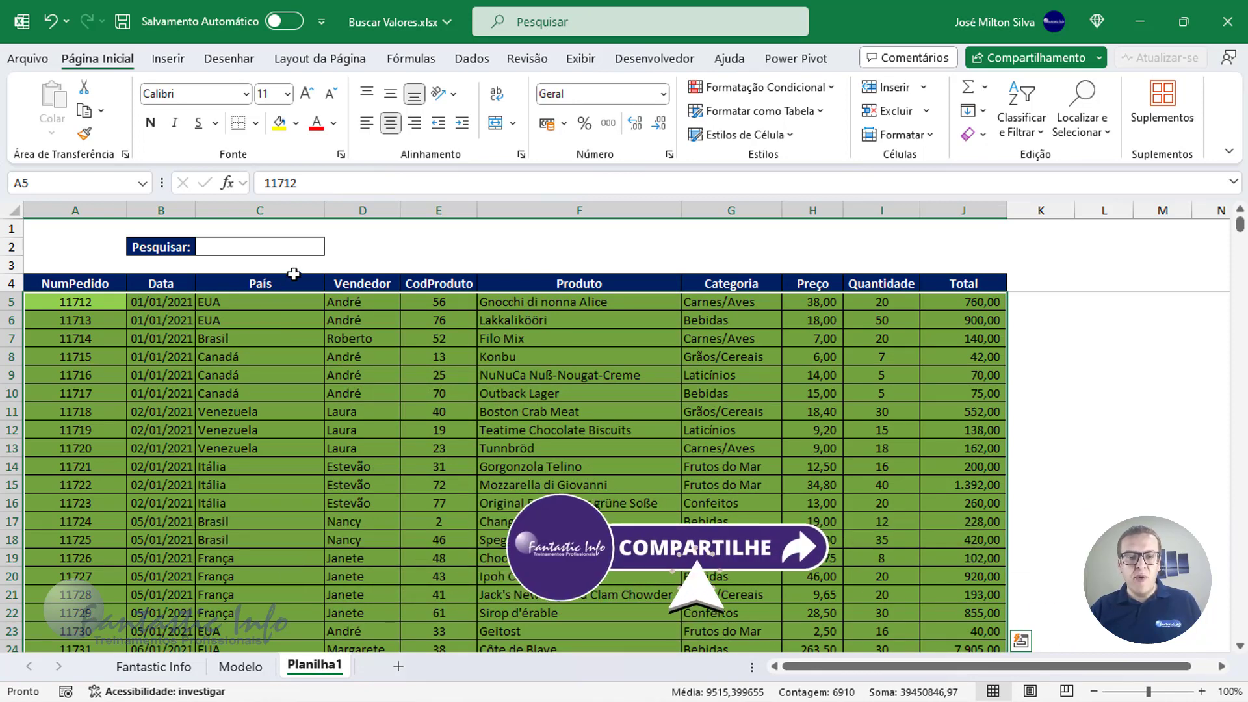
- Search the table for the first data row's salesperson by entering the Vendedor name in the Pesquisar cell C2
left_click(291, 247)
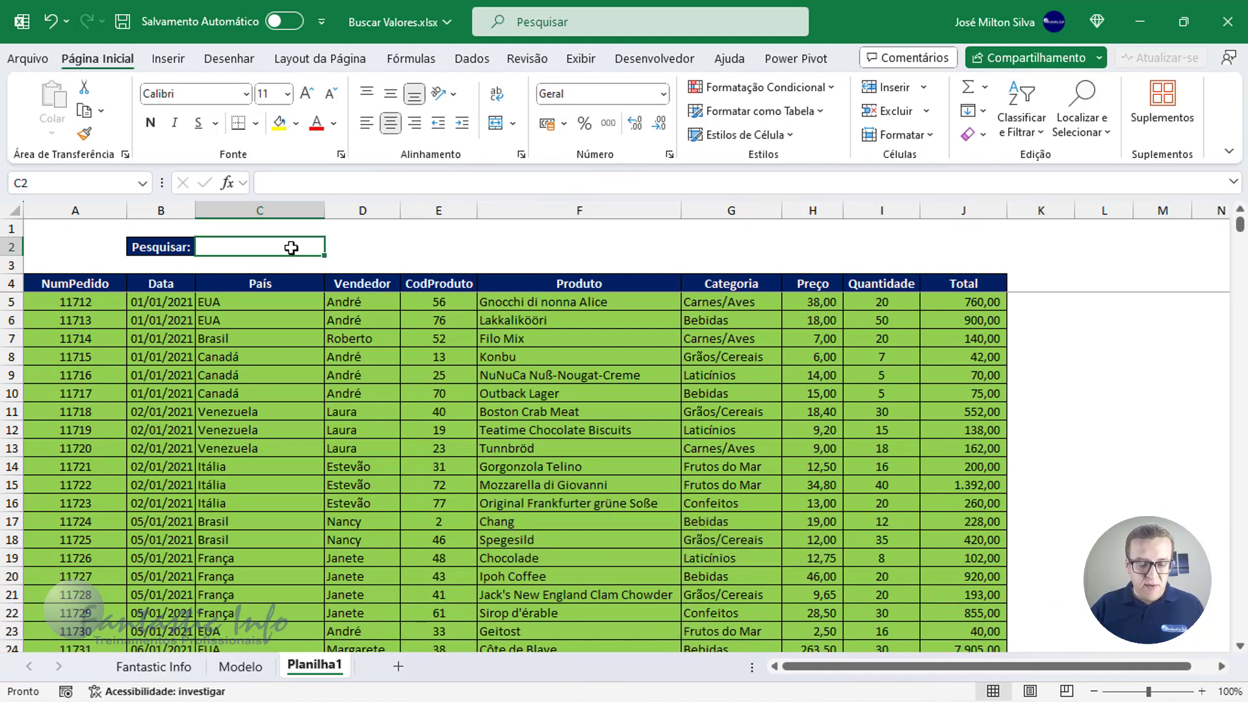
type("aNDRÉ")
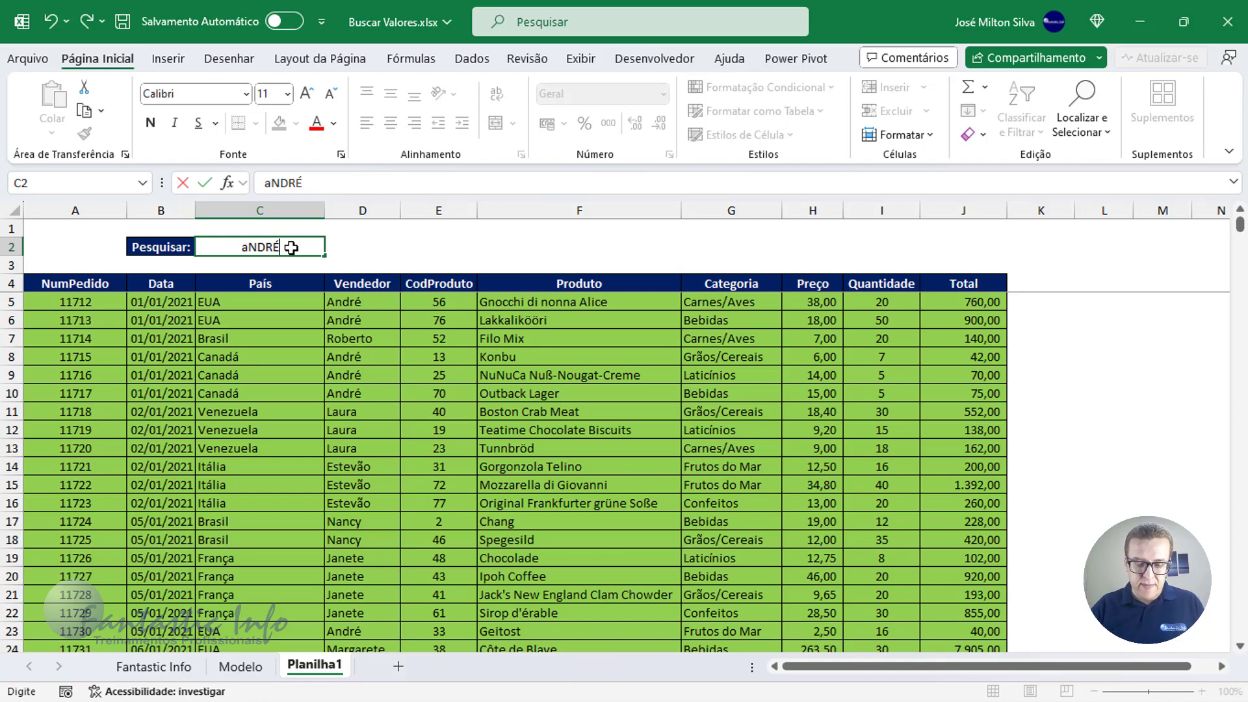
key("Return")
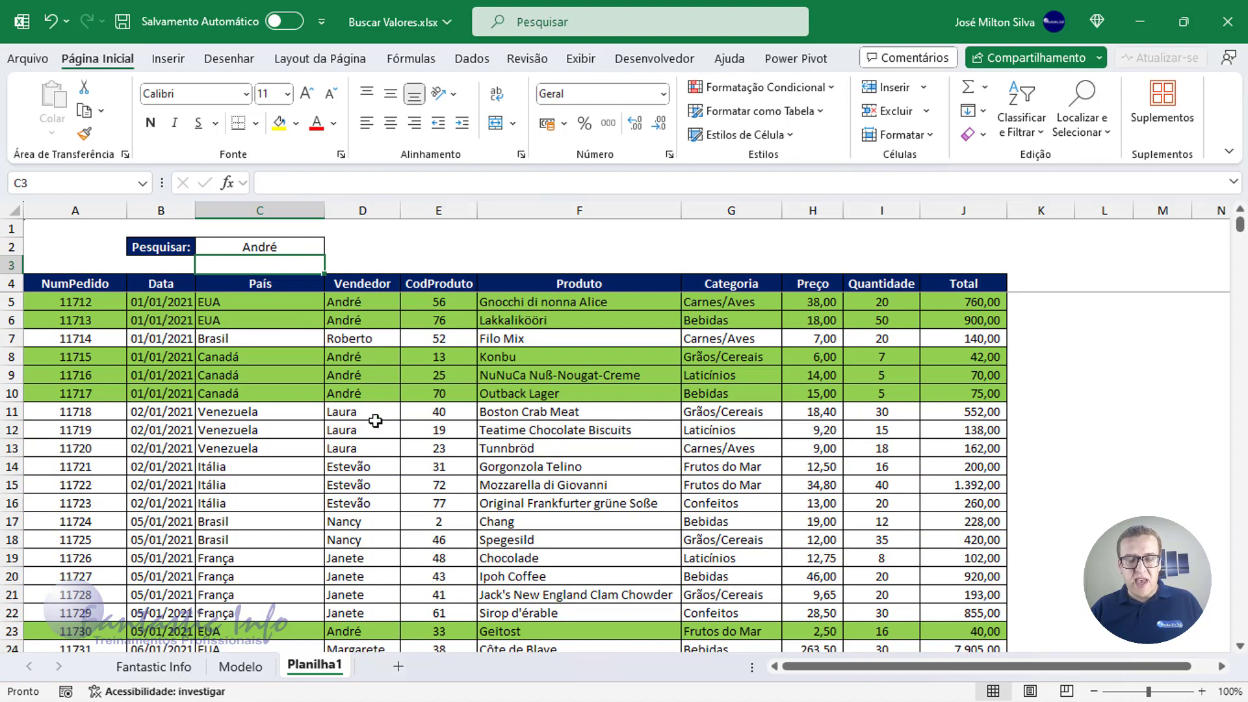
- Try searching the table with the spelling Latícinios in the Pesquisar cell C2
left_click(261, 248)
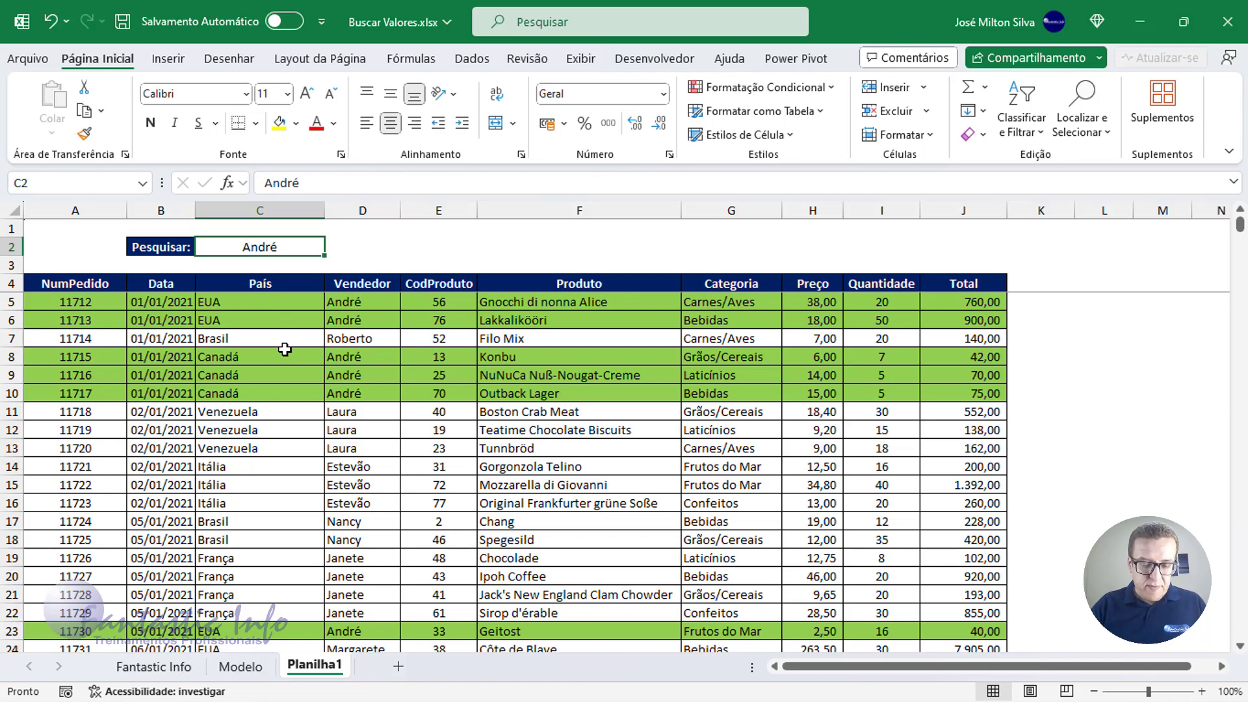
type("Latí")
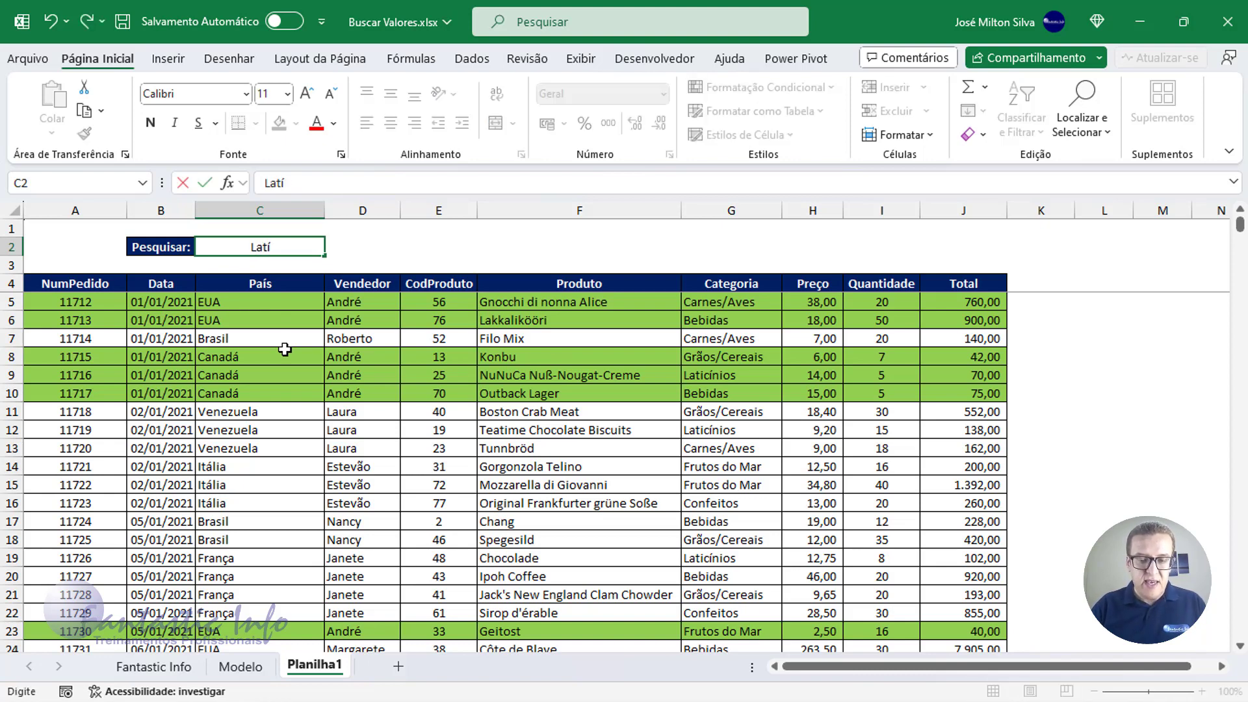
type("cinio")
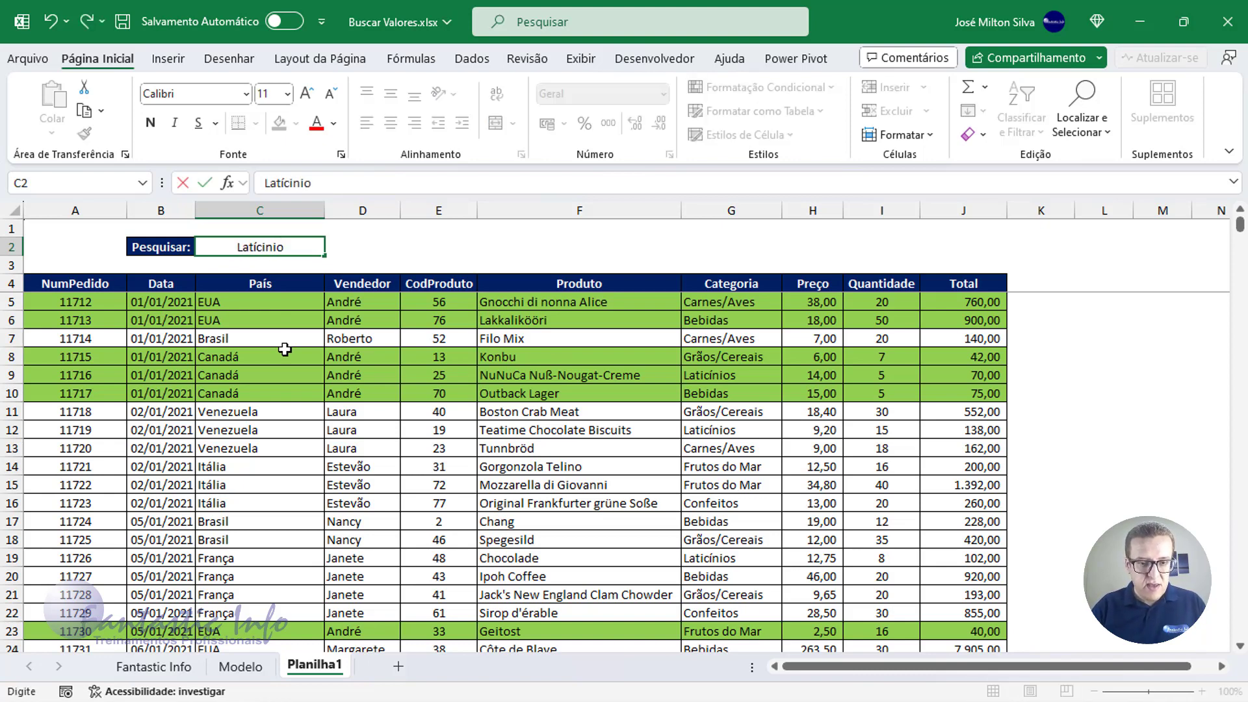
type("s")
key("Return")
key("Up")
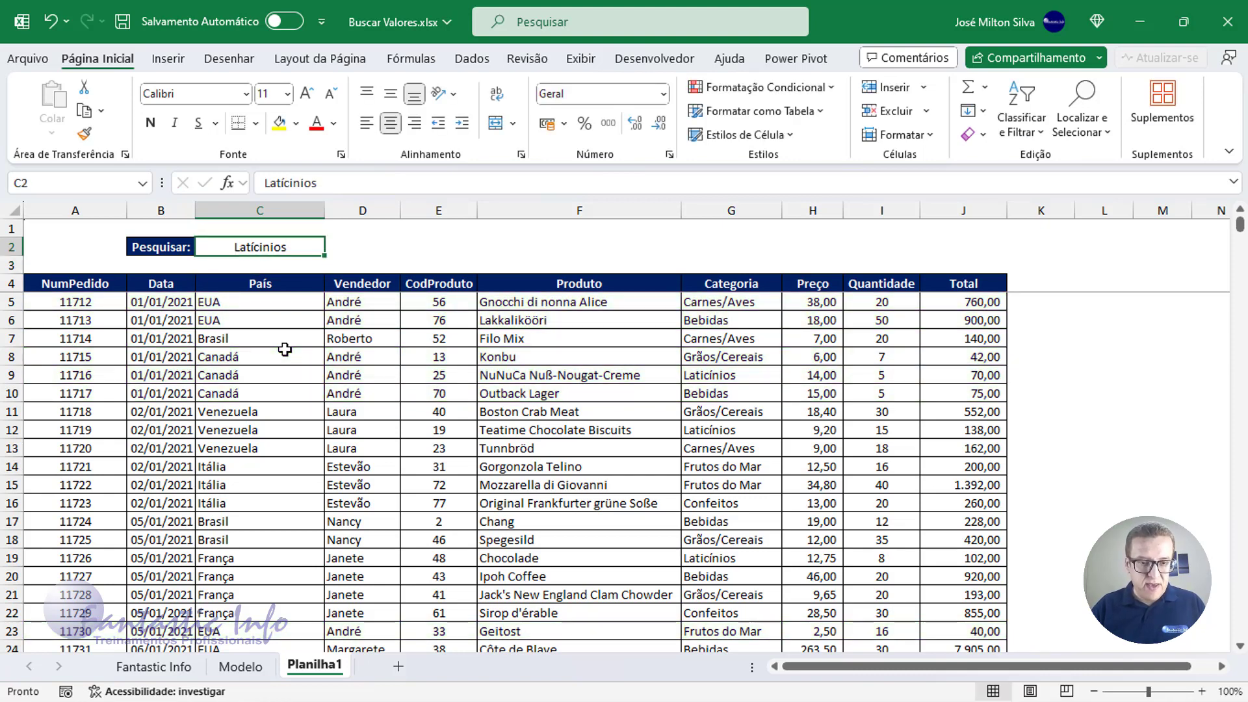
- Search the table for the category Laticínios using the Pesquisar cell C2
type("Lat")
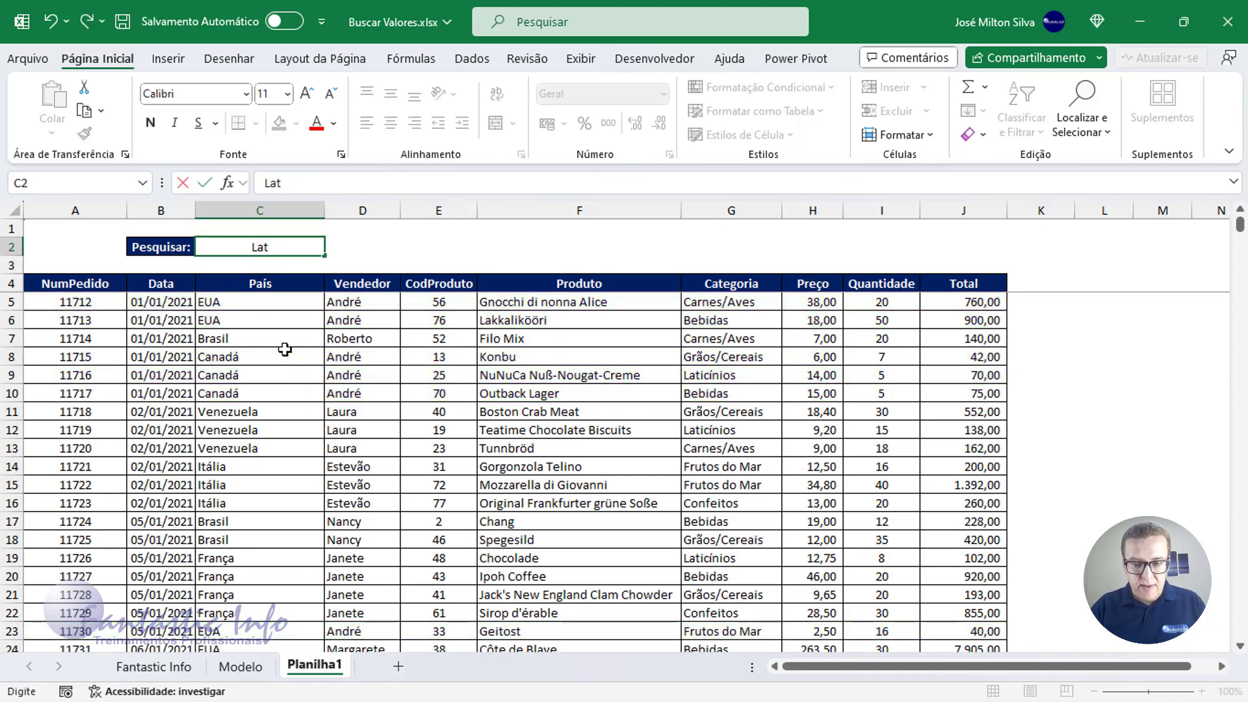
type("i")
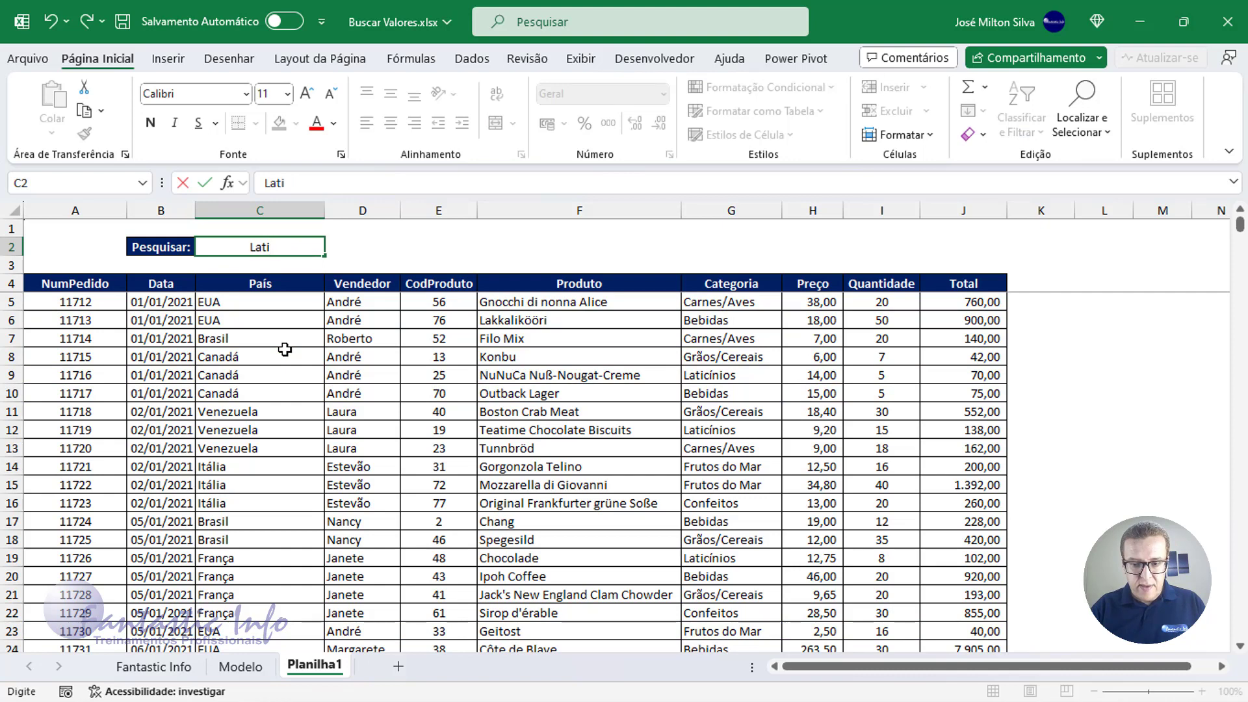
type("cínios")
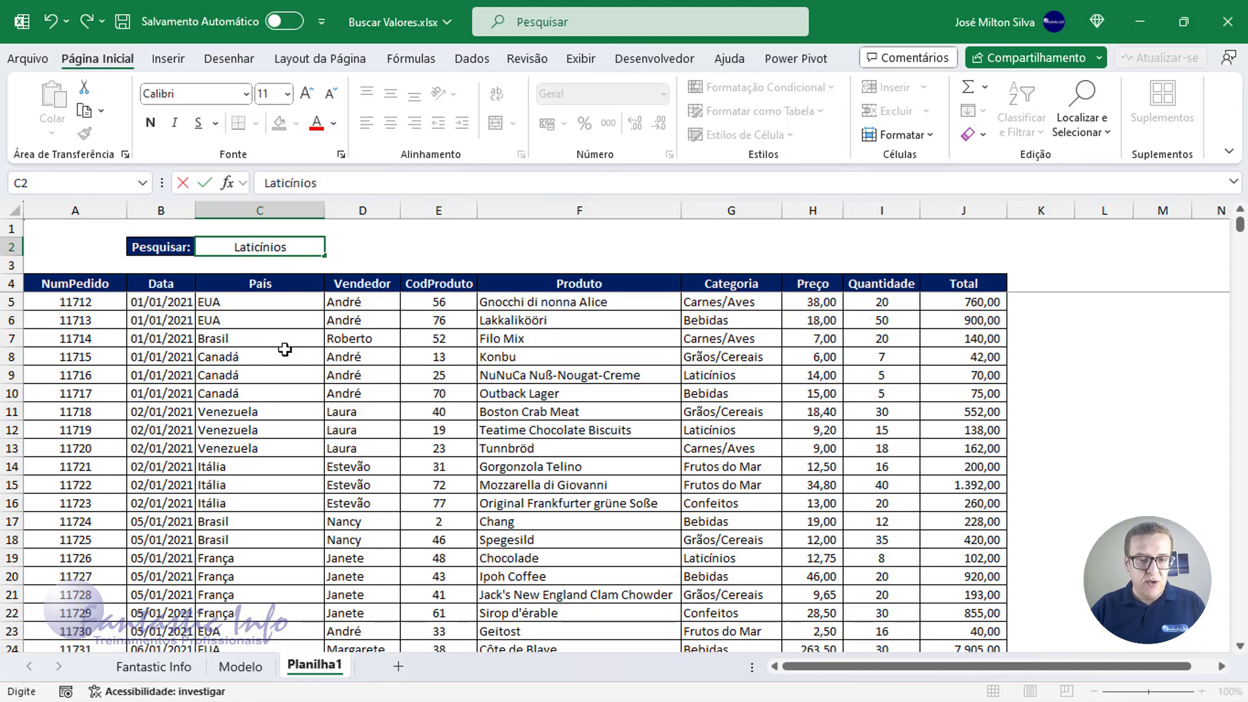
key("Return")
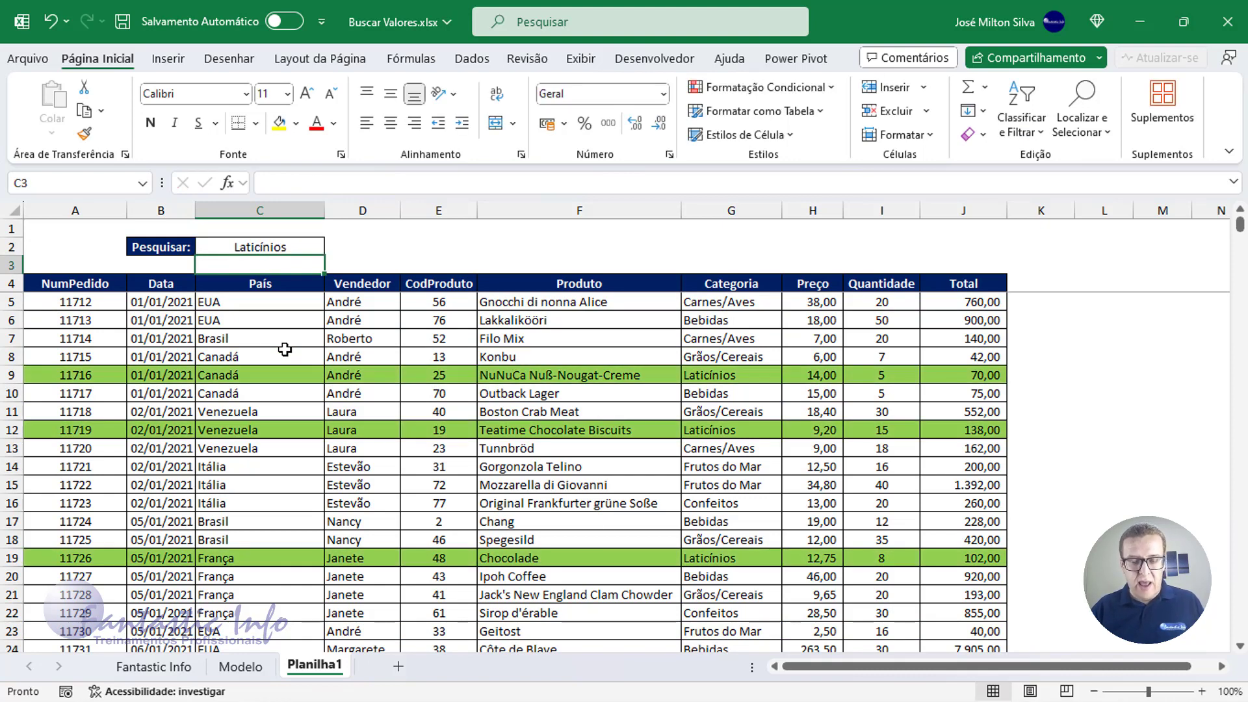
- Replace the search term in the Pesquisar cell C2 with the country Itália and reselect the cell
left_click(263, 244)
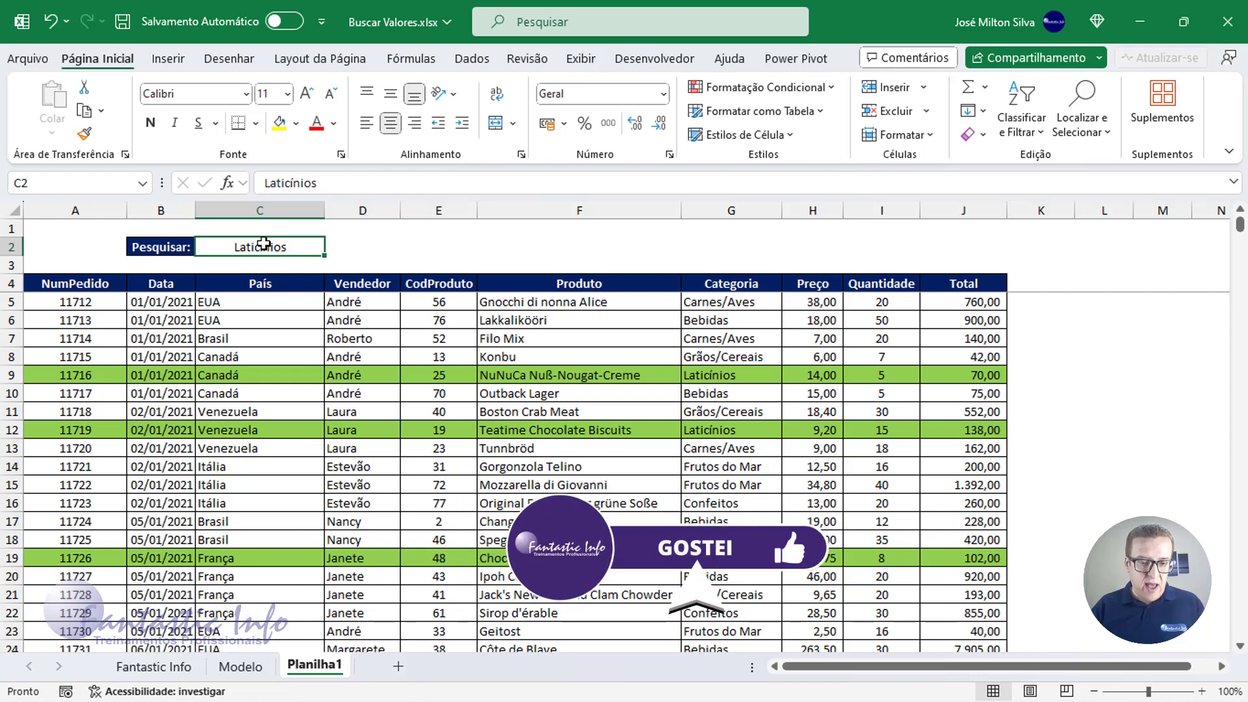
key("F2")
key("BackSpace")
key("BackSpace")
key("BackSpace")
key("BackSpace")
key("BackSpace")
key("BackSpace")
key("BackSpace")
key("BackSpace")
key("BackSpace")
key("BackSpace")
type("Itália")
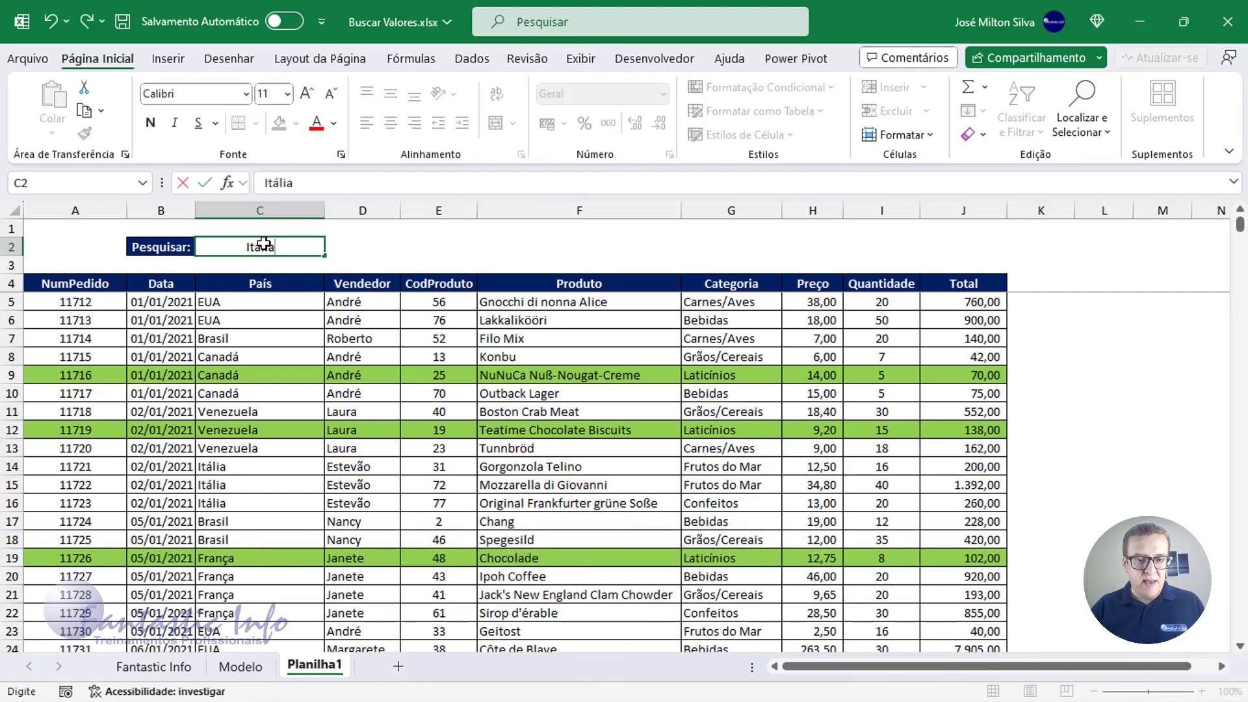
key("Return")
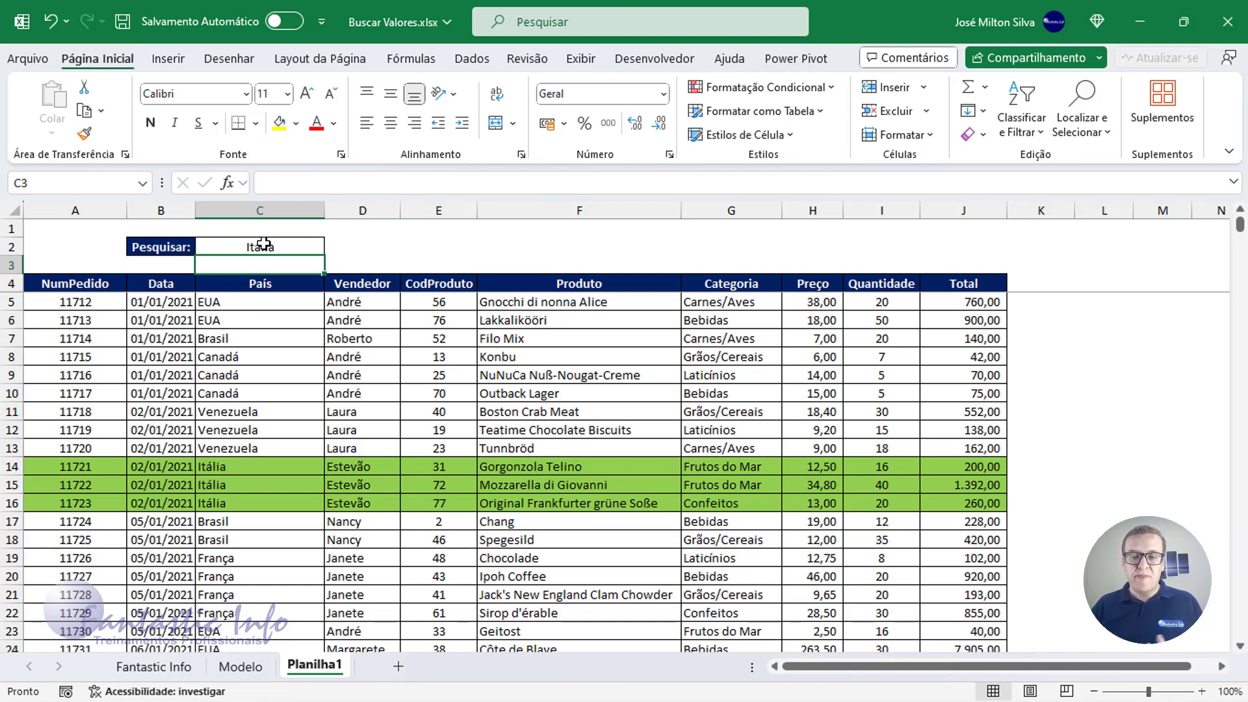
left_click(264, 245)
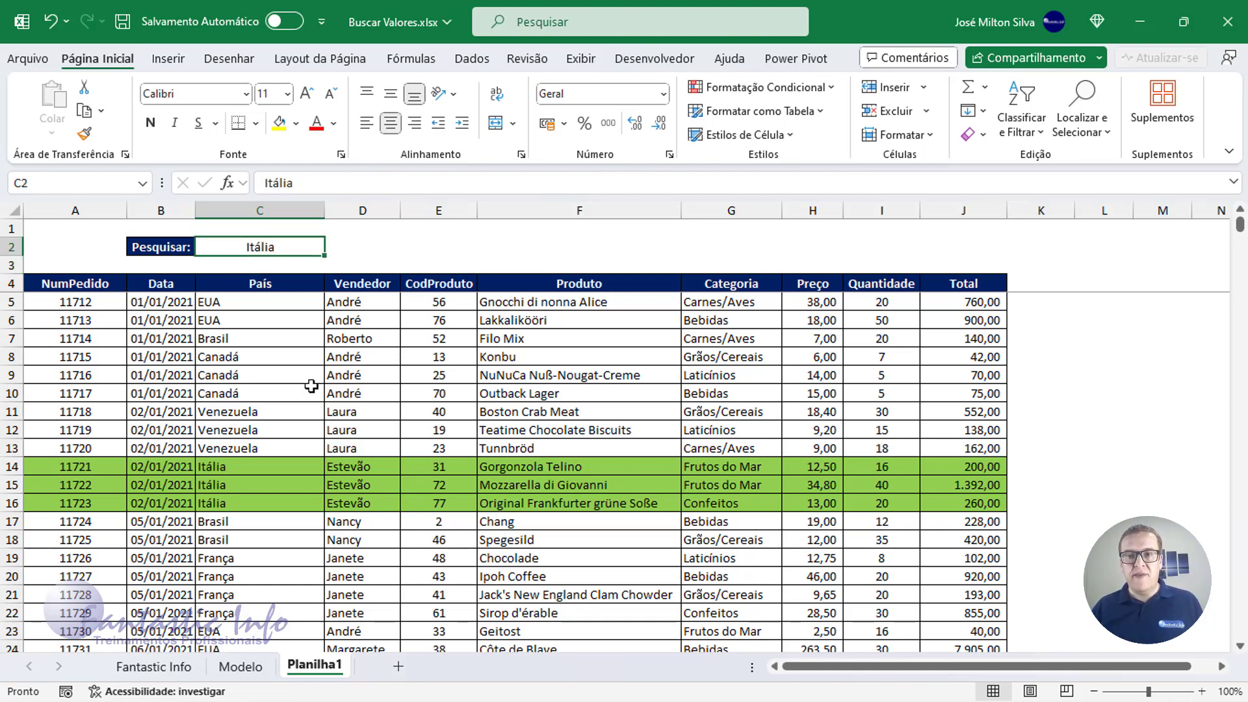